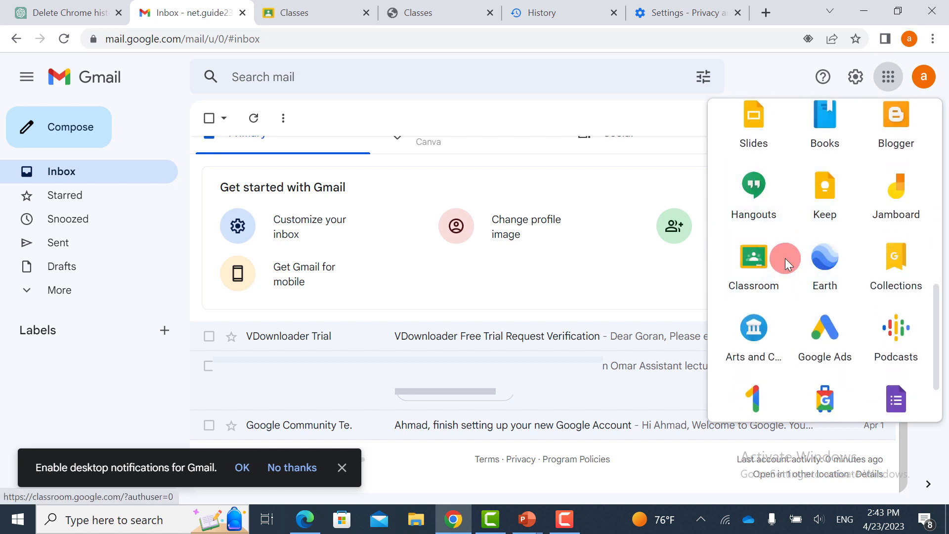
- Switch from Gmail to Google Classroom
click(763, 254)
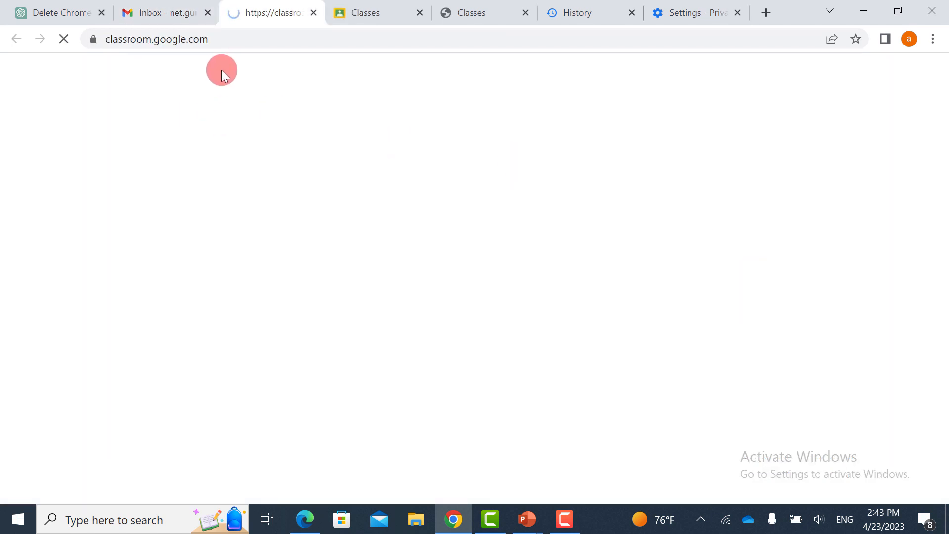
click(156, 39)
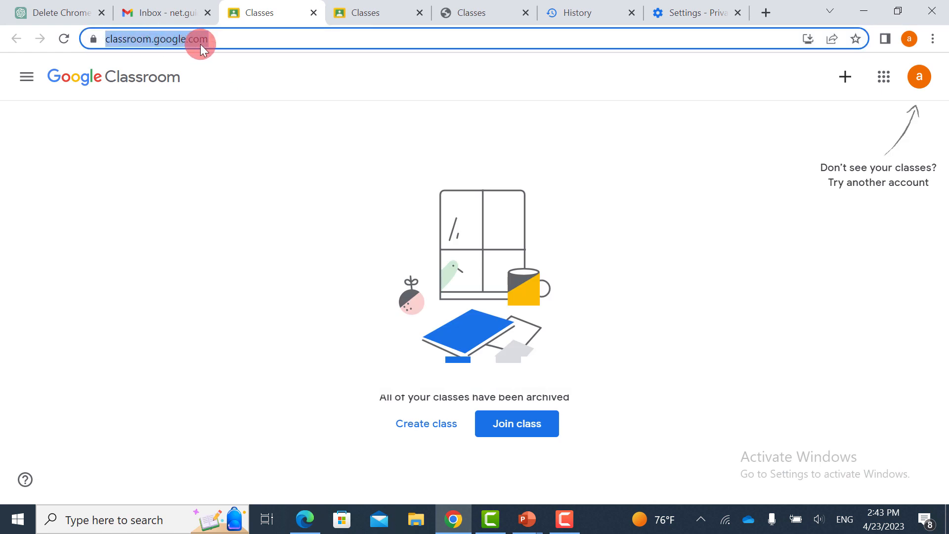
click(280, 398)
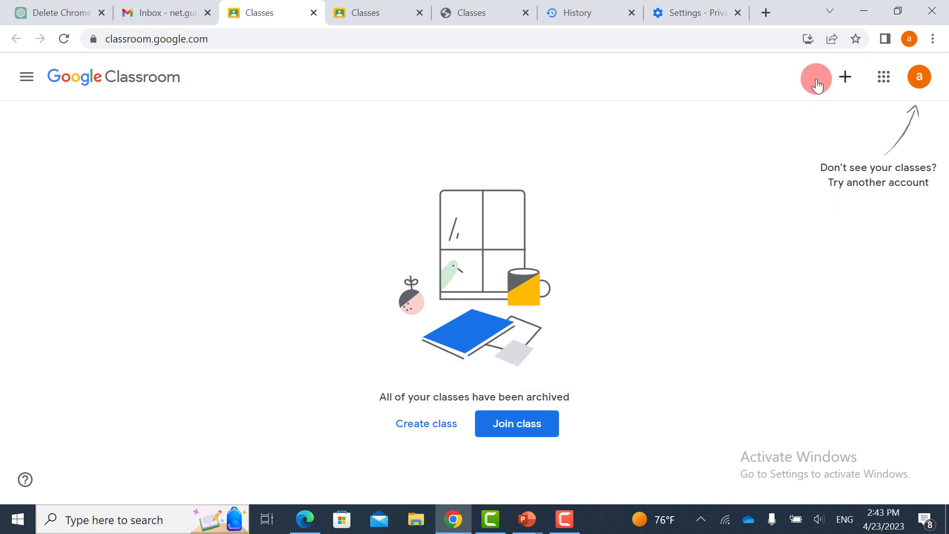
click(521, 436)
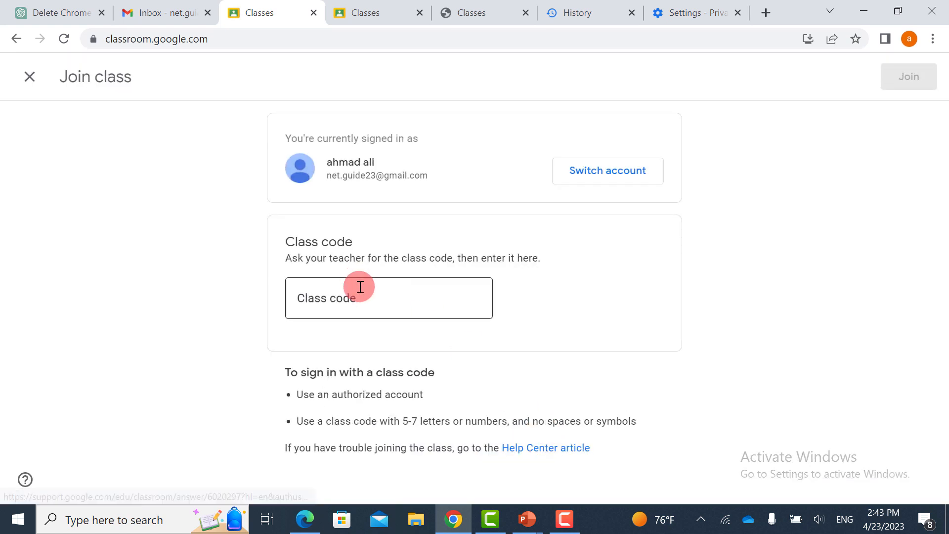
click(368, 301)
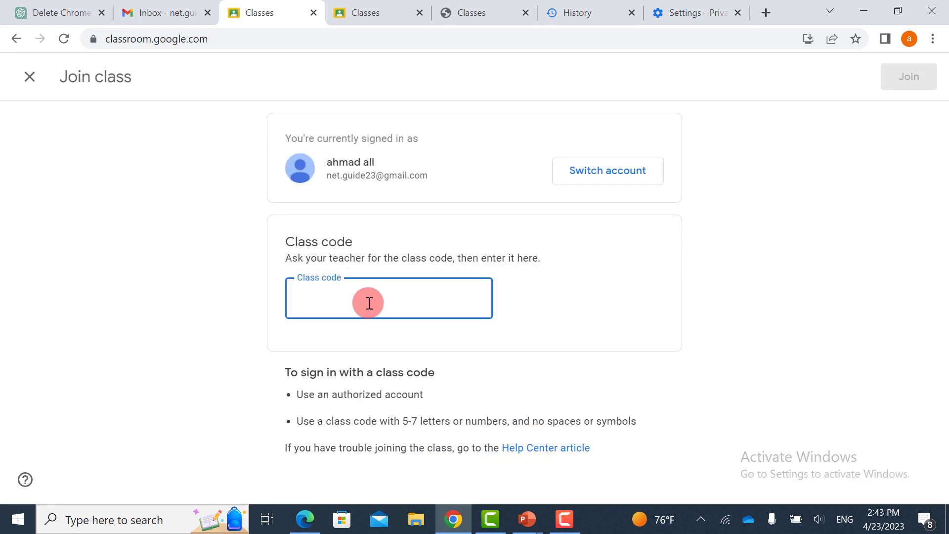
click(30, 79)
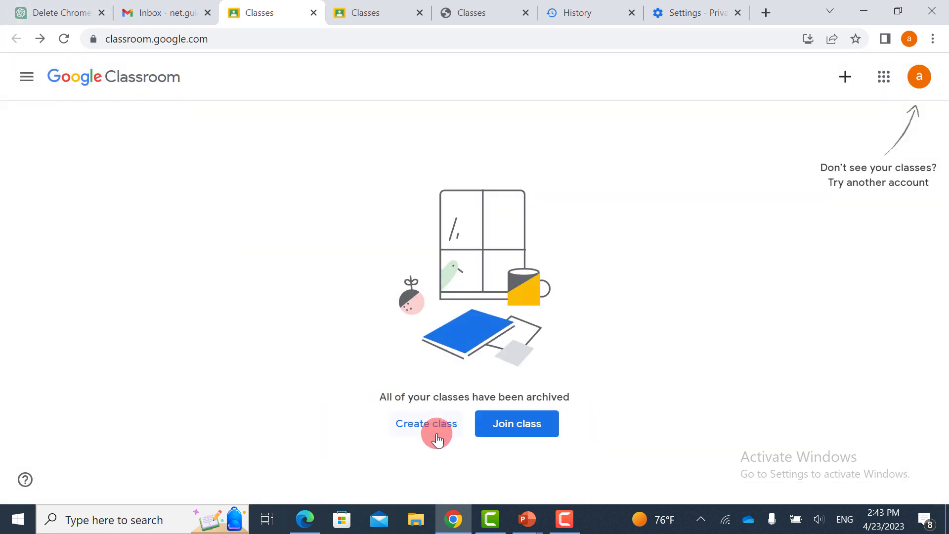
- Start creating a class and acknowledge the notice about not using Classroom at a school with students
click(437, 438)
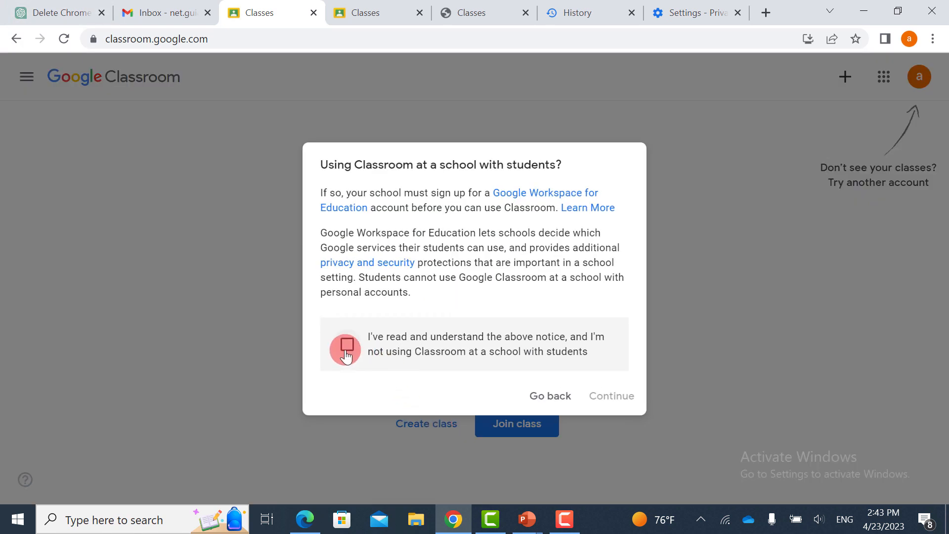
click(346, 346)
click(611, 395)
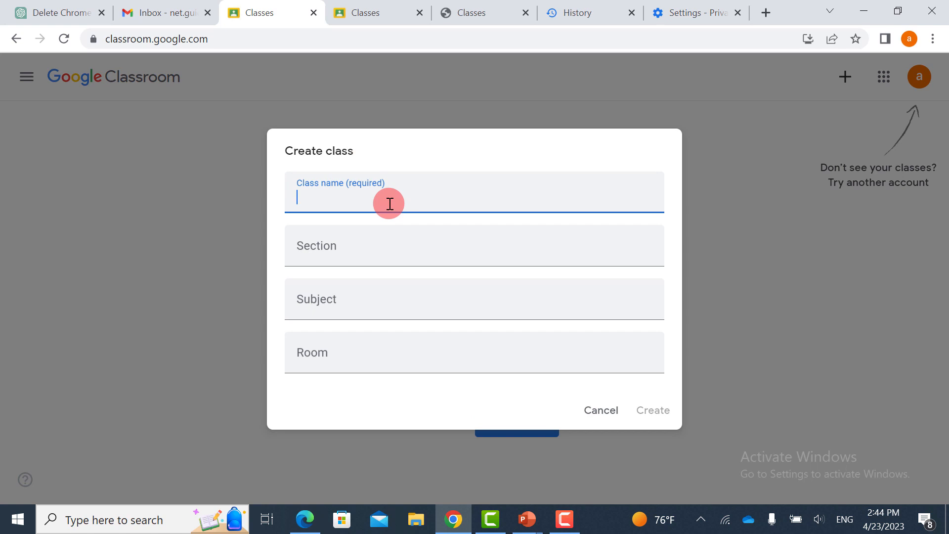
- Create the class with the name "Digital Marketing" and dismiss the announcements introduction
text(Deg)
key(BackSpace)
key(BackSpace)
text(igital Marketing)
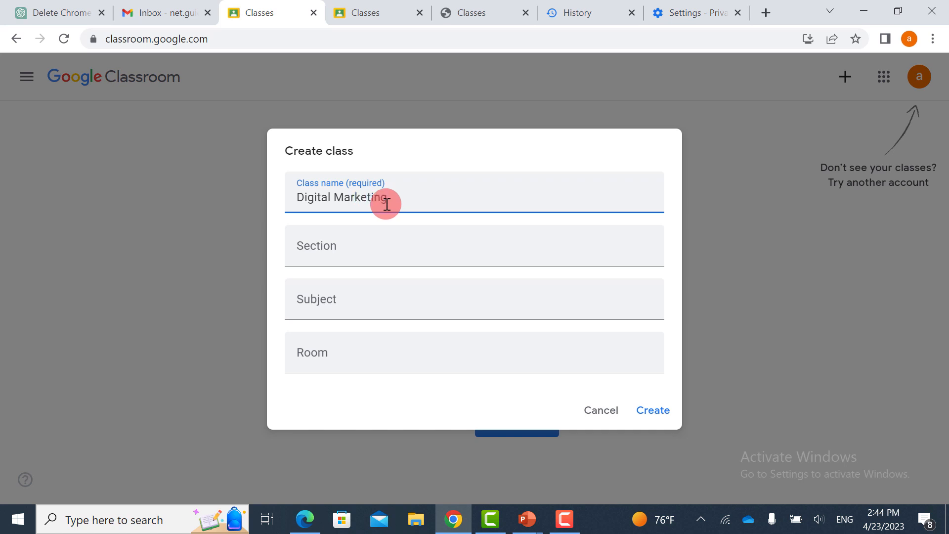
click(337, 347)
click(351, 305)
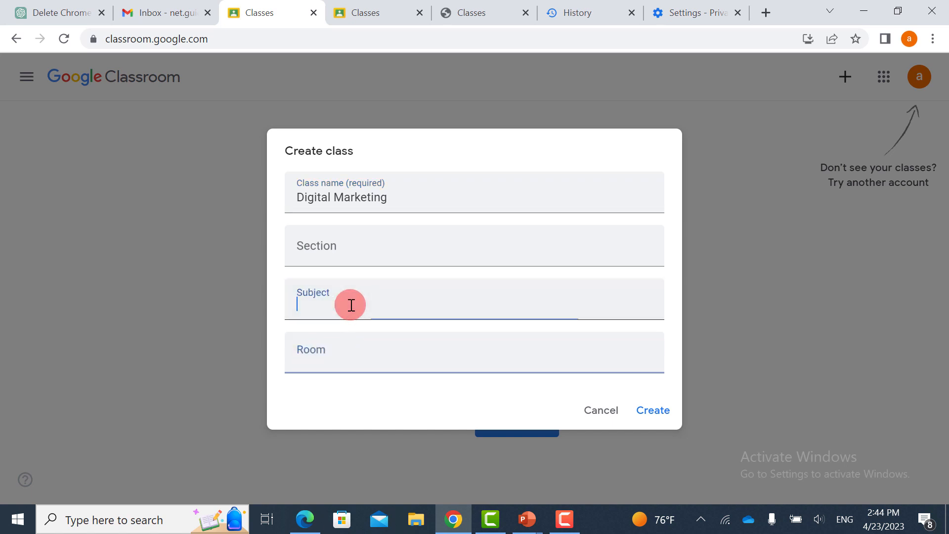
click(353, 246)
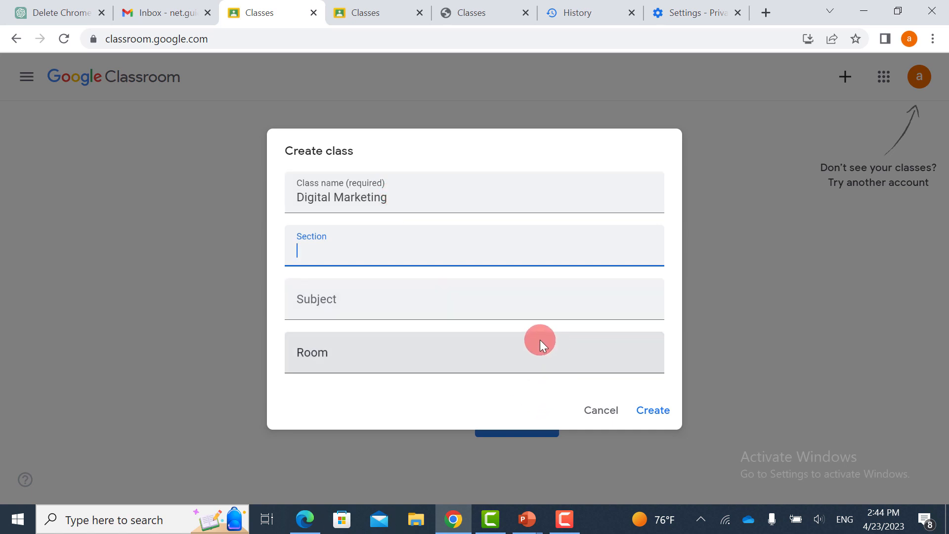
click(657, 411)
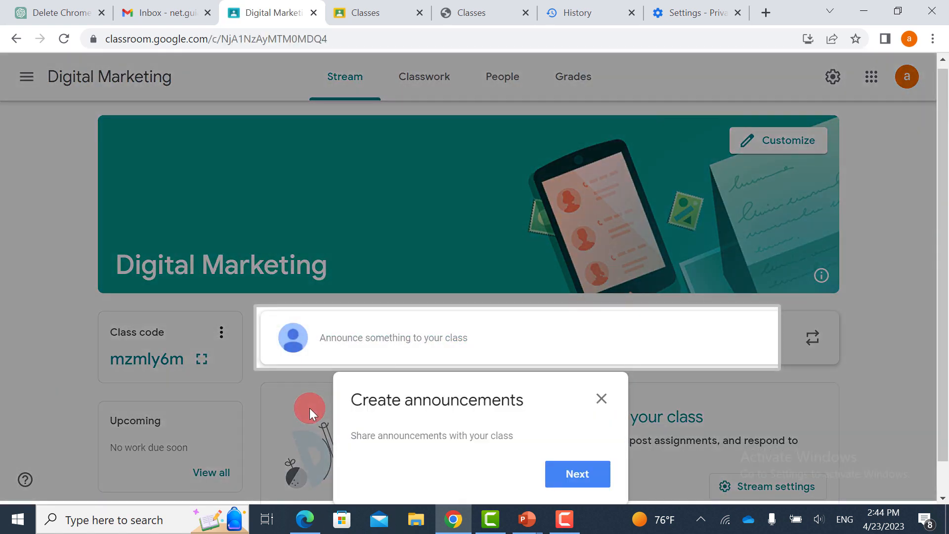
click(601, 398)
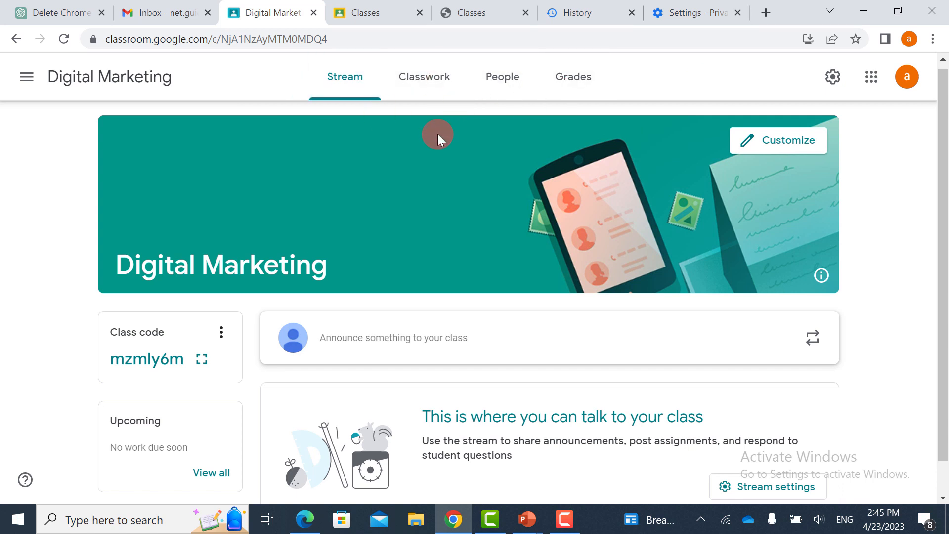
- Examine the class's teacher and student lists and the student invitation options, without inviting anyone
click(514, 89)
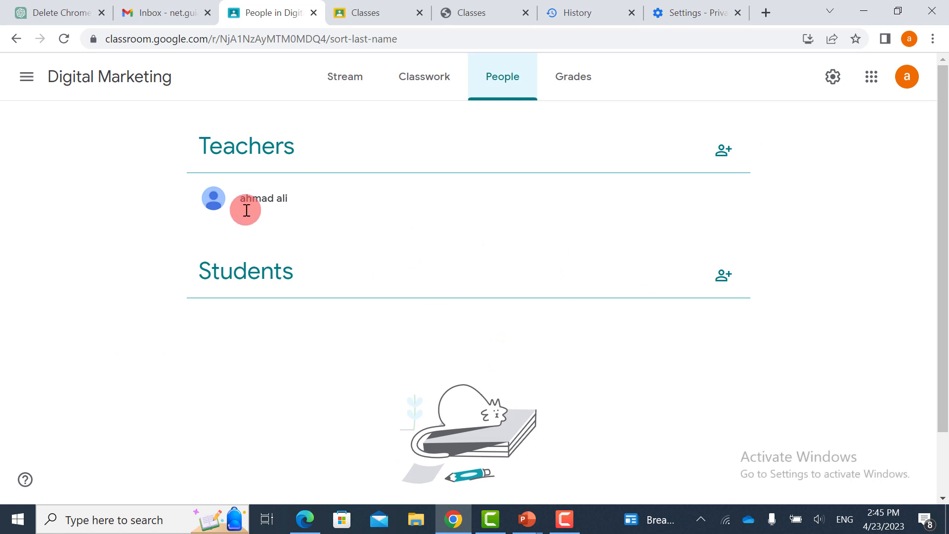
click(729, 281)
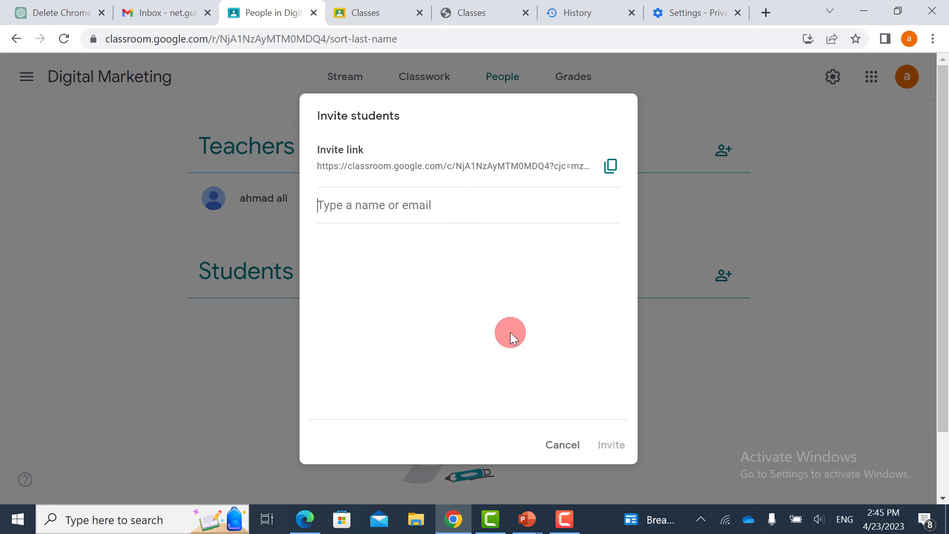
click(561, 445)
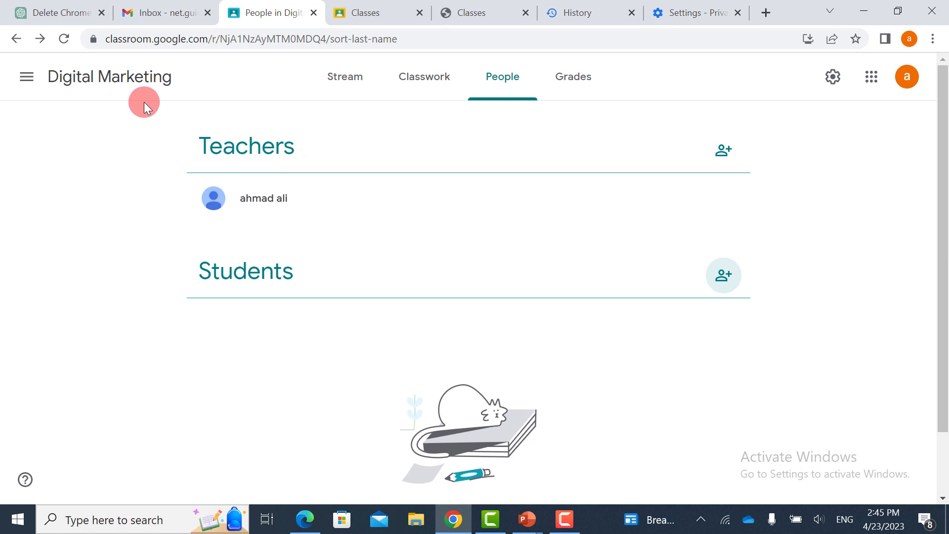
- Return to the Digital Marketing class stream and view the class code enlarged, closing it when done
click(28, 78)
click(79, 246)
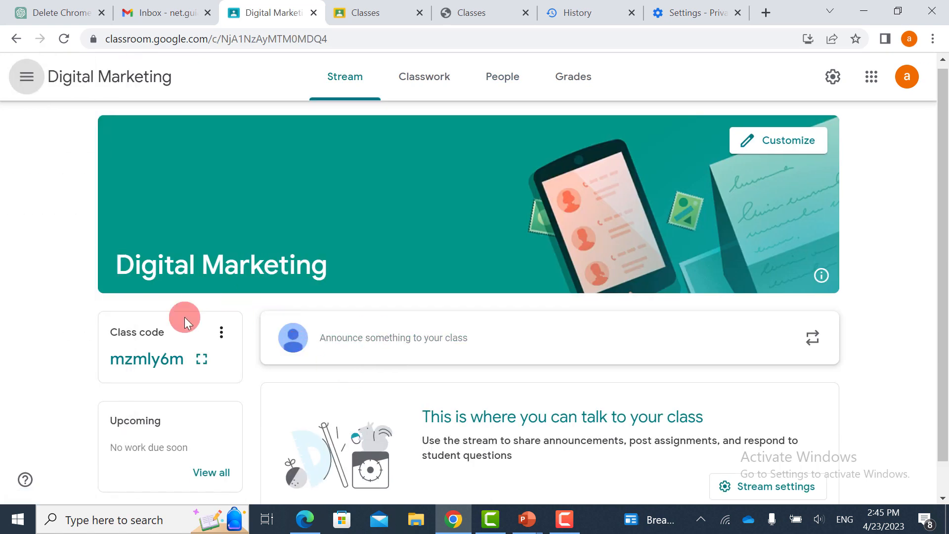
click(201, 361)
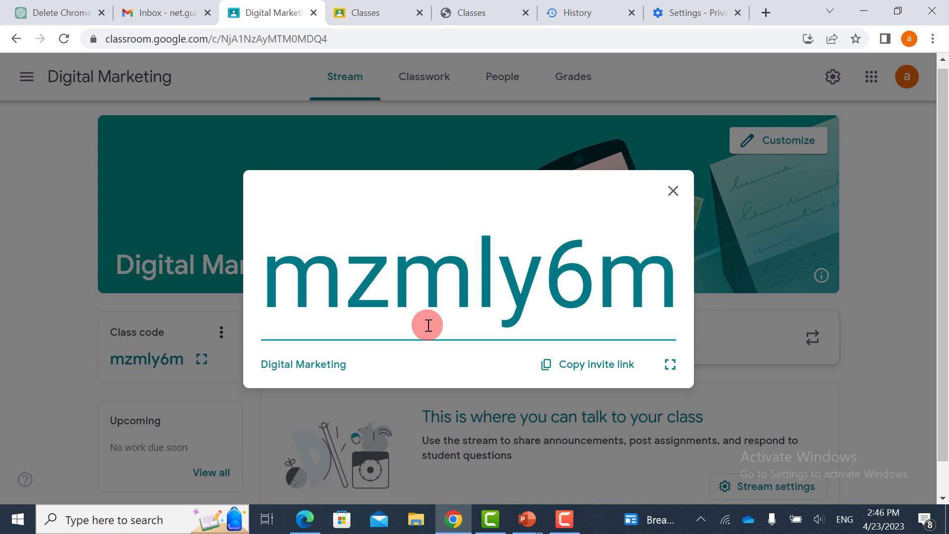
click(672, 192)
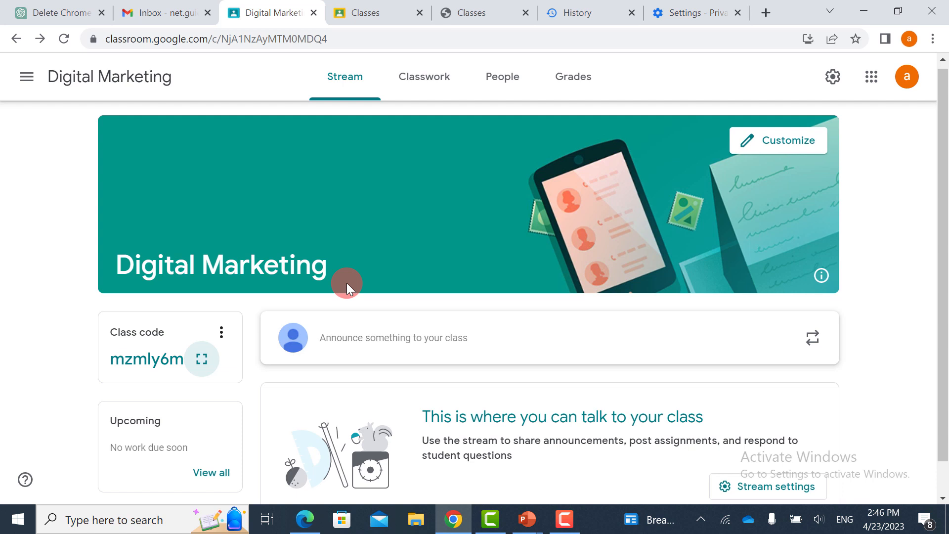
- Start a new assignment in the Digital Marketing classwork and dismiss the posting tip
click(423, 79)
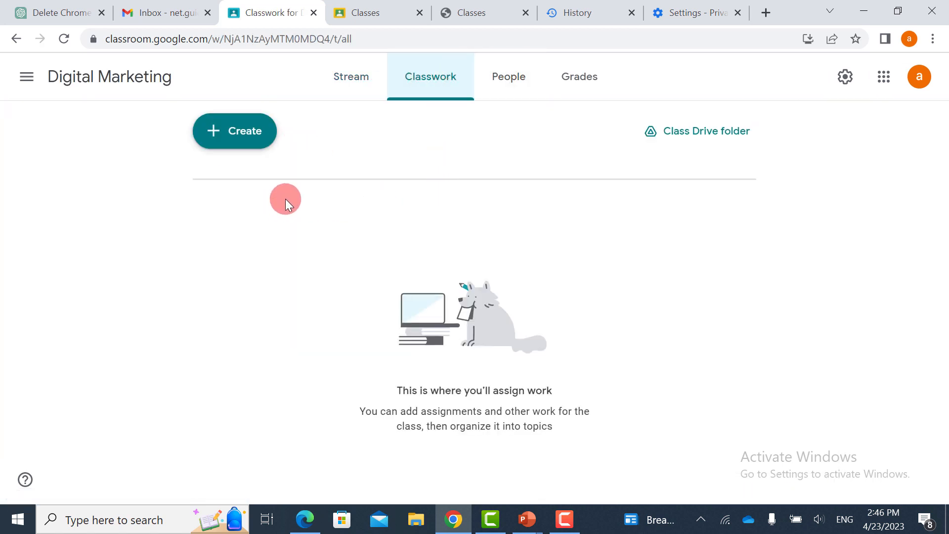
click(220, 133)
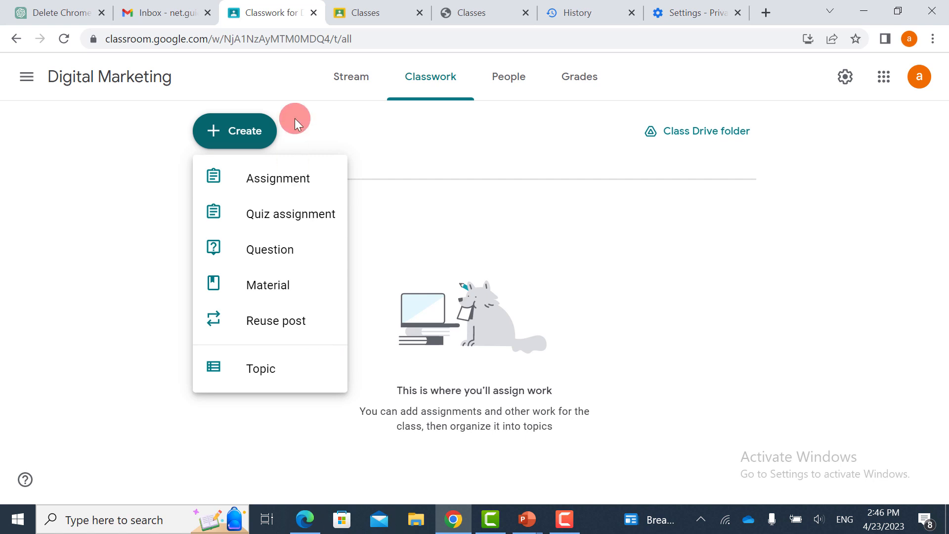
click(290, 187)
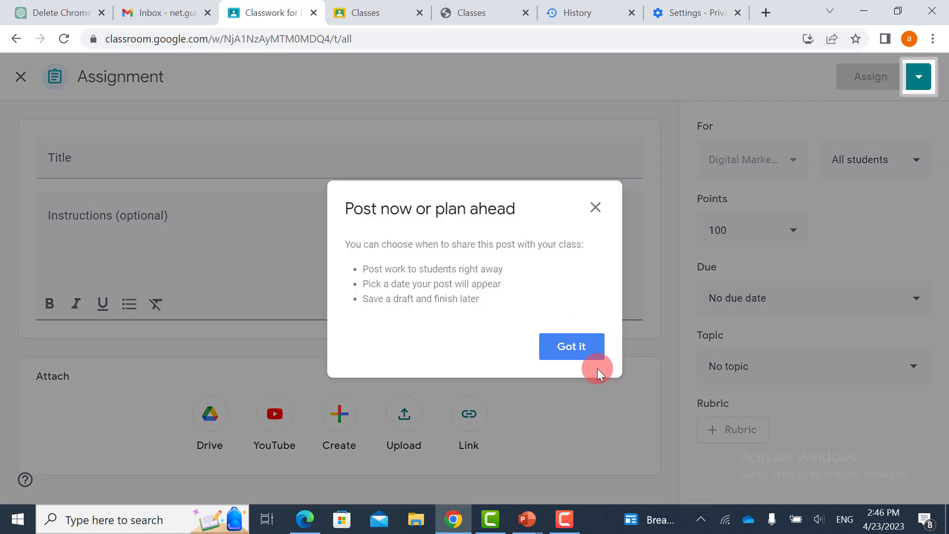
click(578, 350)
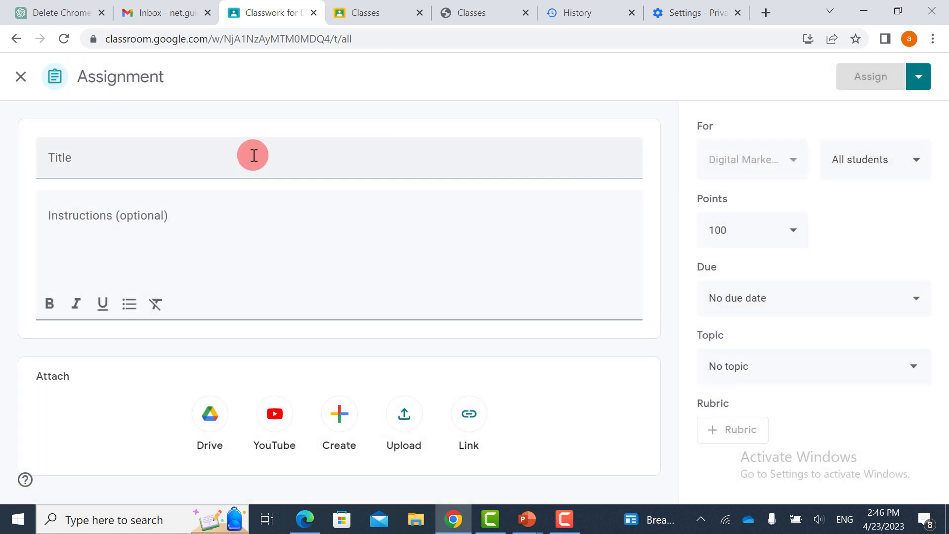
- Title the assignment "fundamentals of digital marketing" and enter the instructions "you need to prepare a presentation on the (fundamentals of digital marketing)."
click(216, 162)
text(fundamentals of digital marketing)
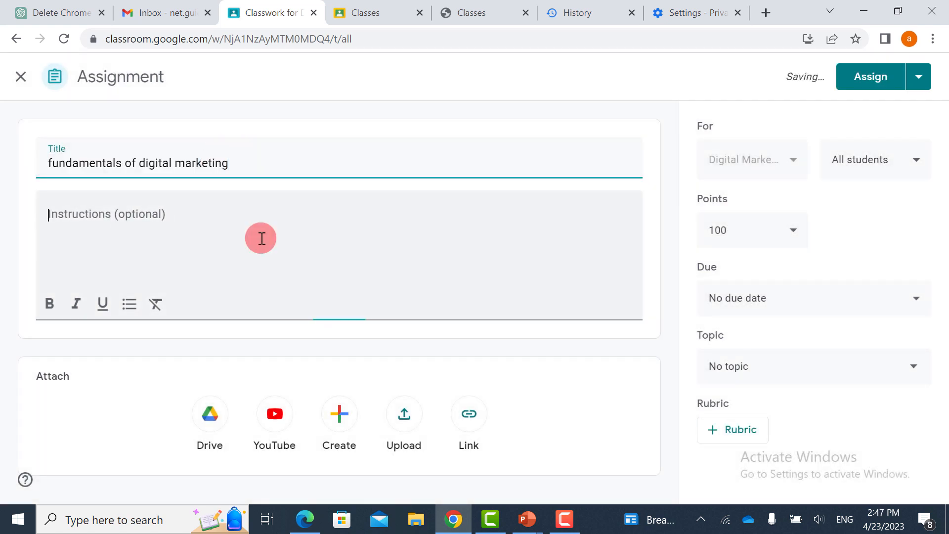
click(262, 238)
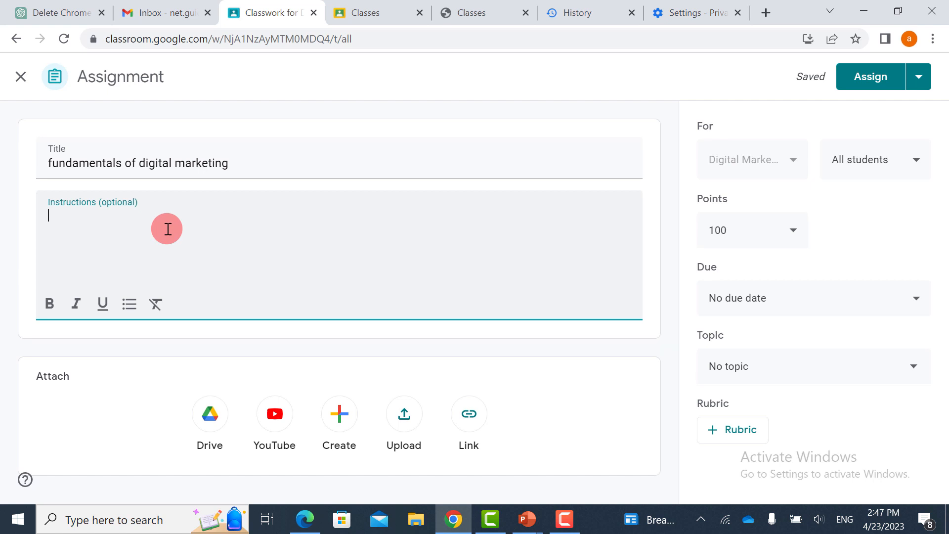
text(you need to prepare a presentation on the (fundamentals of digital marketing))
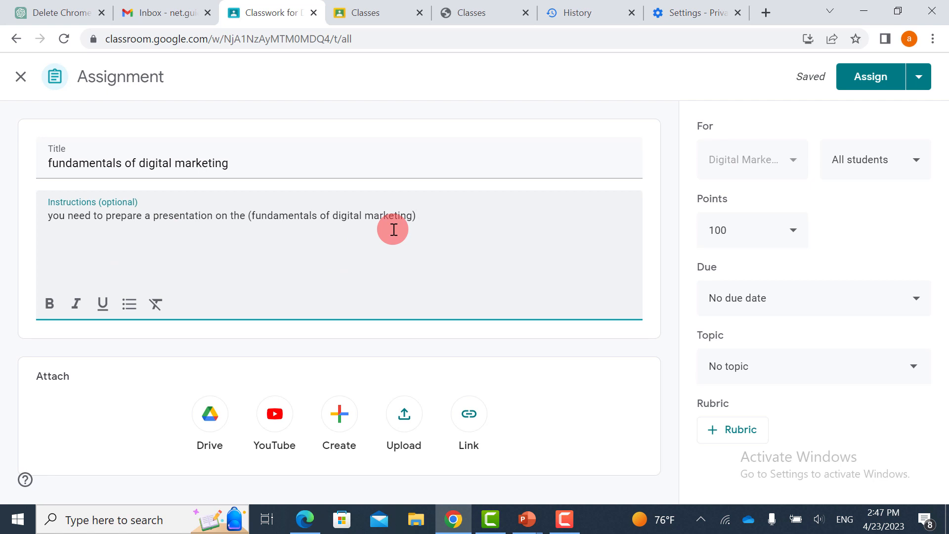
text(.)
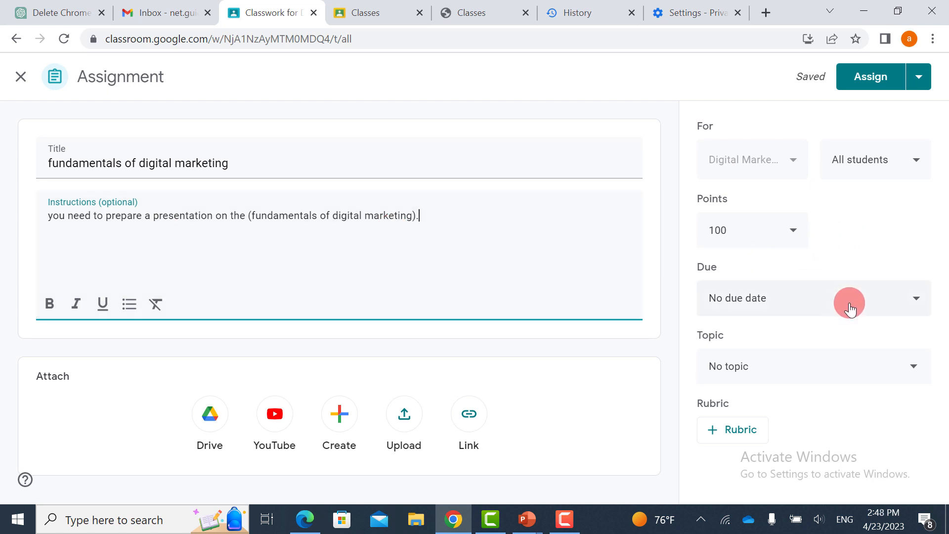
- Set the assignment's due date to Apr 30, 2023 at 11:59 PM
click(920, 302)
click(854, 355)
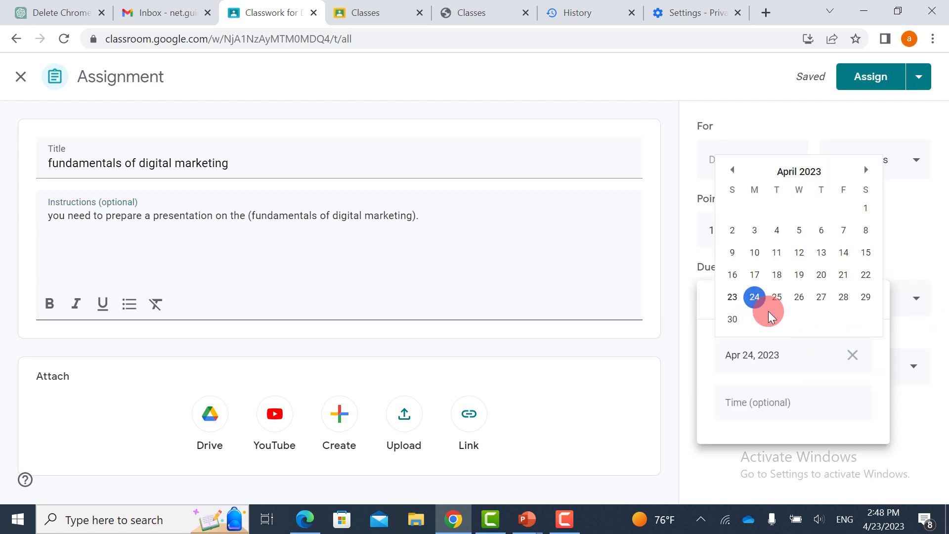
click(733, 321)
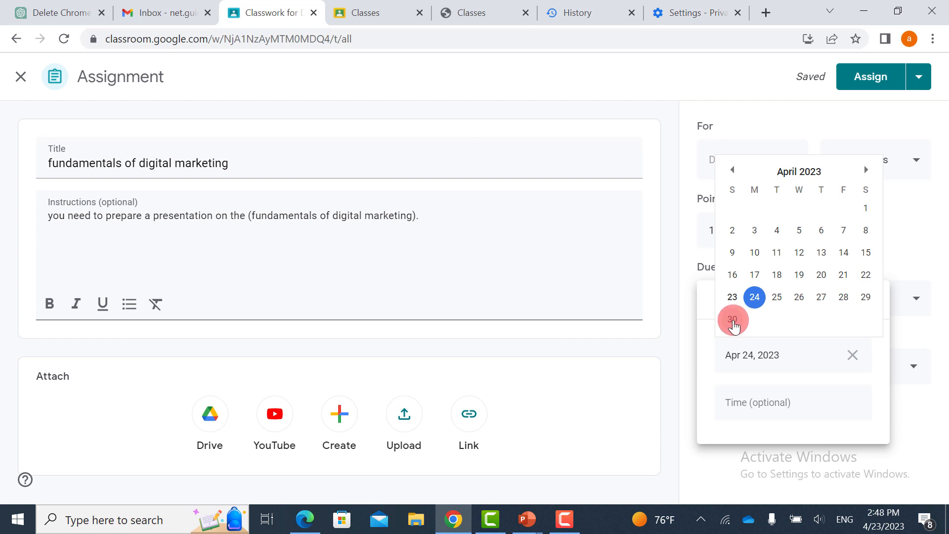
click(734, 320)
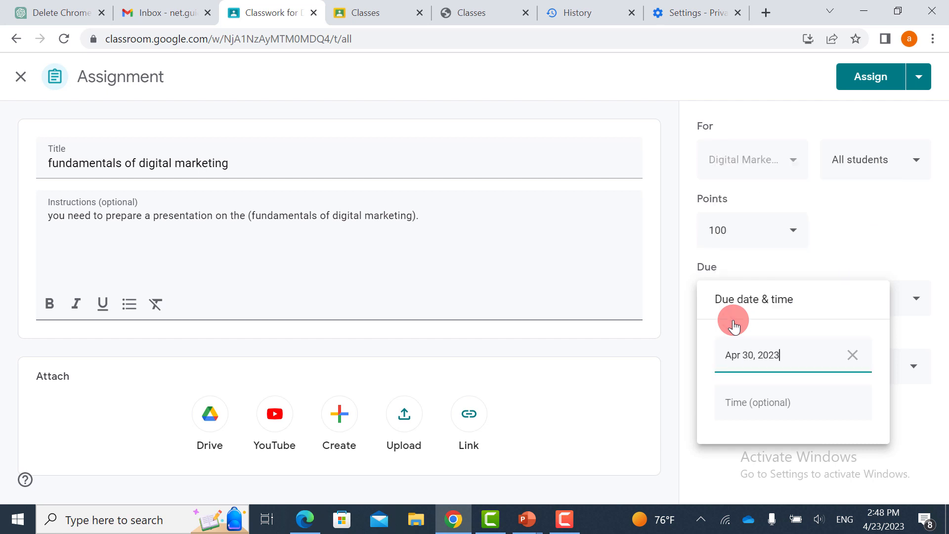
click(796, 402)
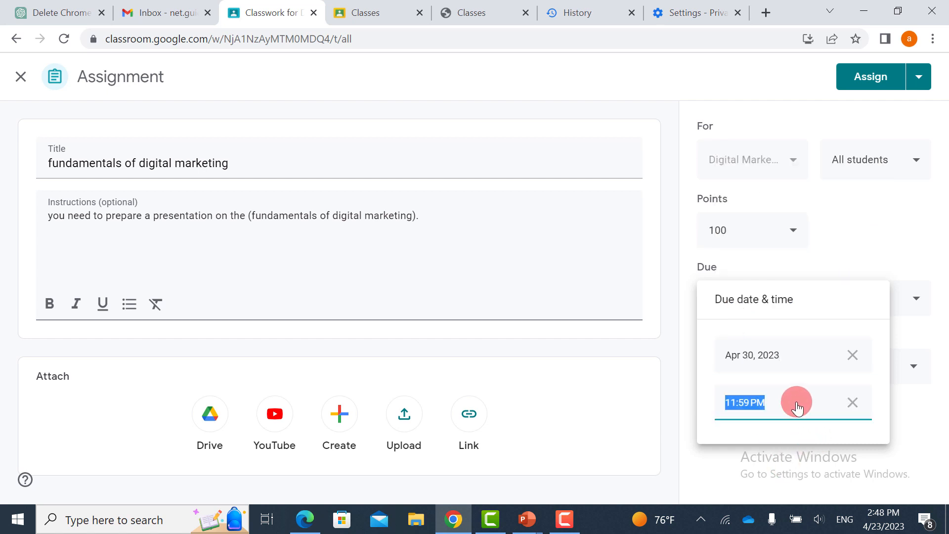
click(813, 399)
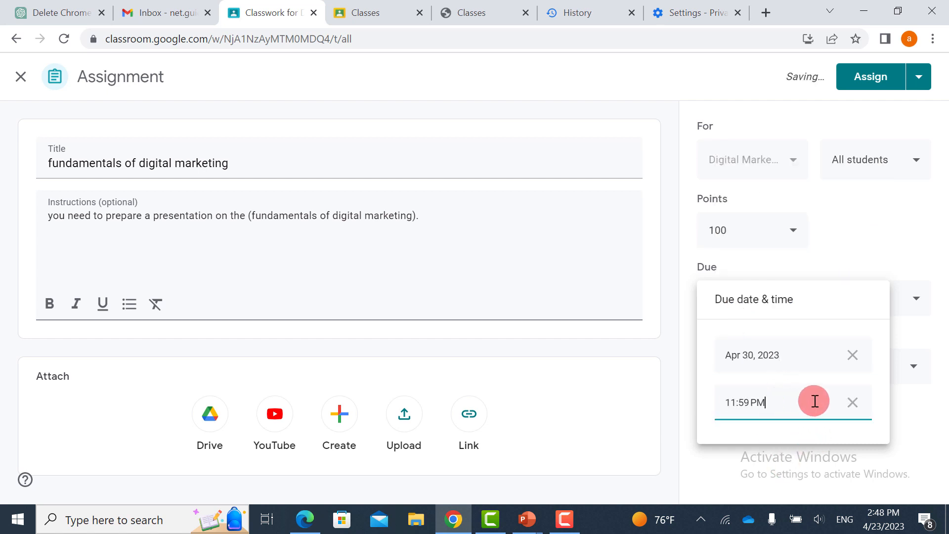
click(889, 230)
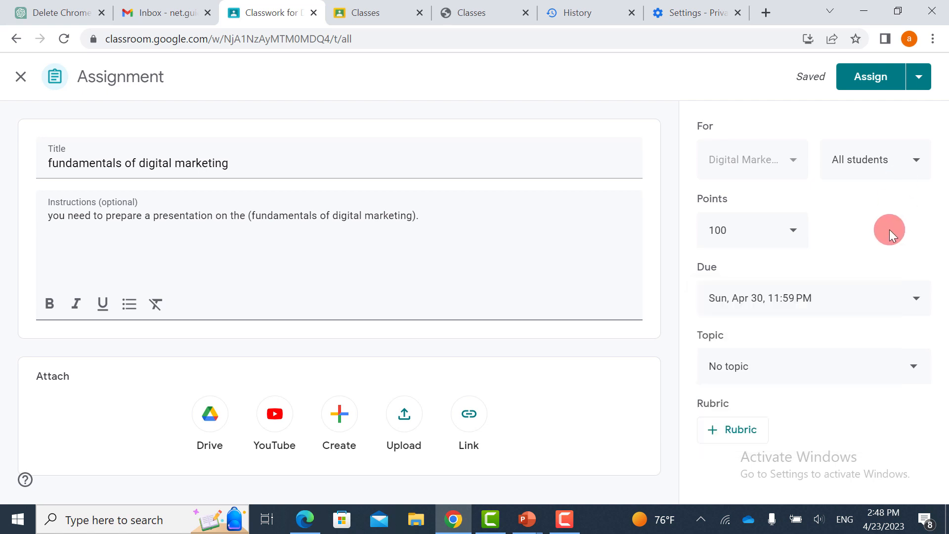
- Examine the options for adding a rubric to the assignment, without choosing one
click(737, 299)
click(736, 429)
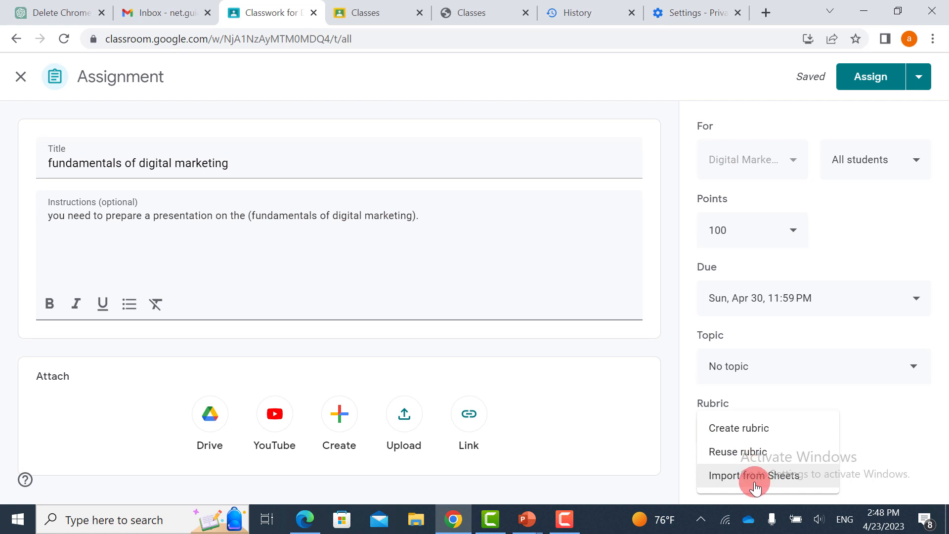
click(125, 375)
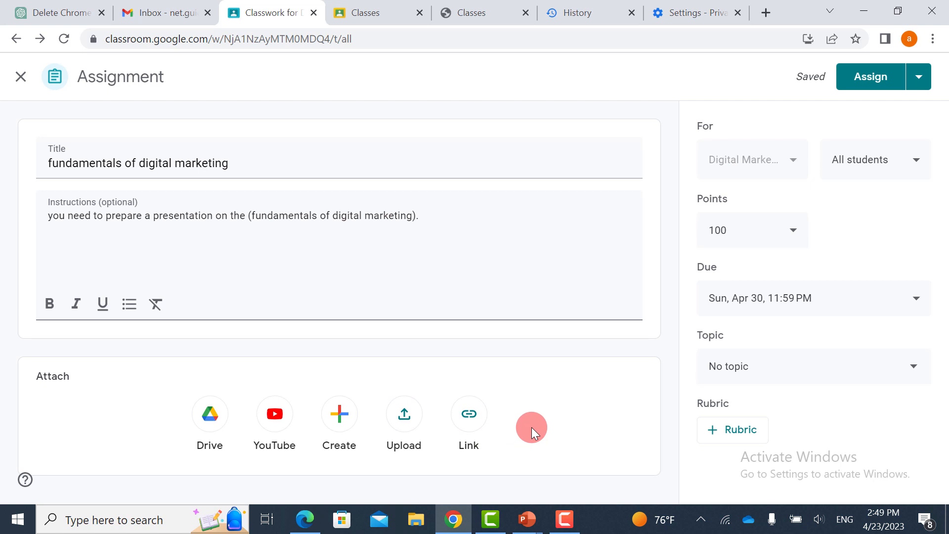
- Check the assignment's recipients, assign it to all students, and dismiss the tip about adding a topic
click(920, 171)
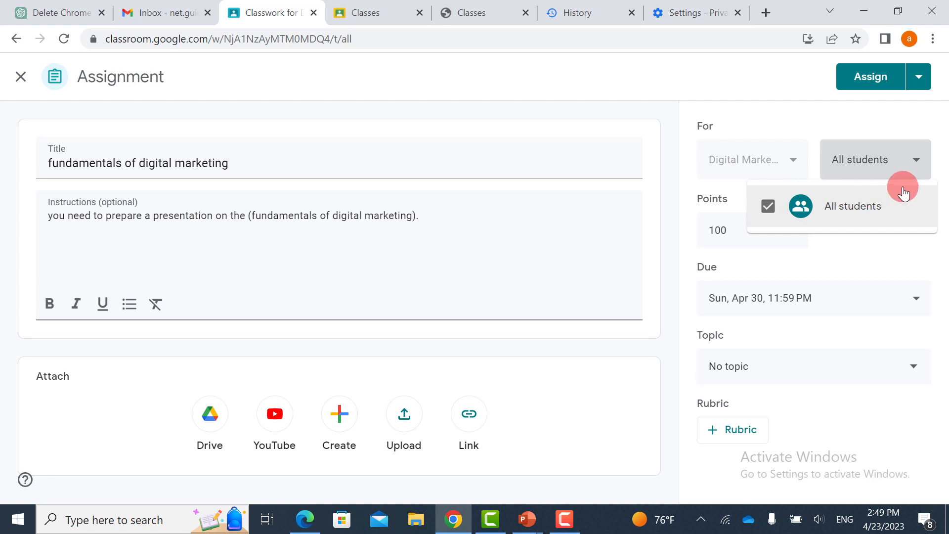
click(810, 117)
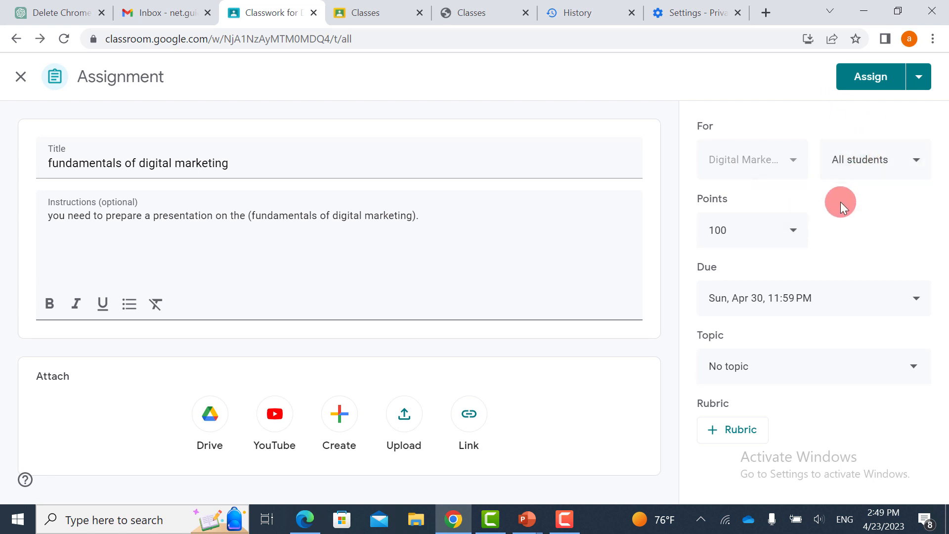
click(900, 159)
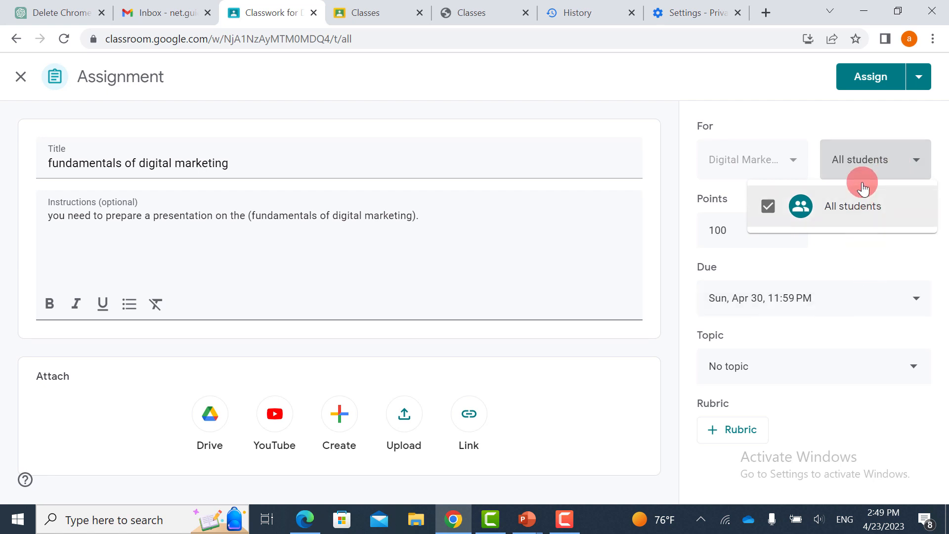
click(868, 129)
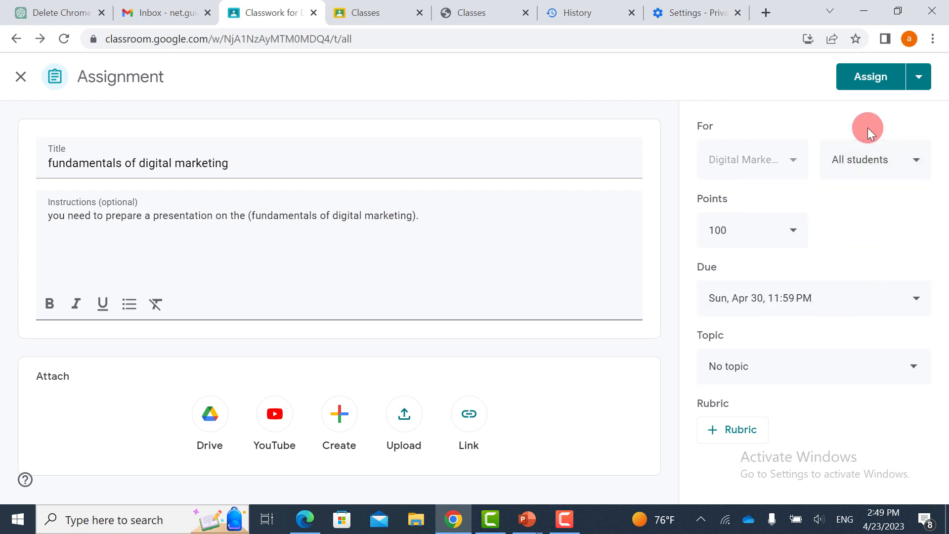
click(871, 79)
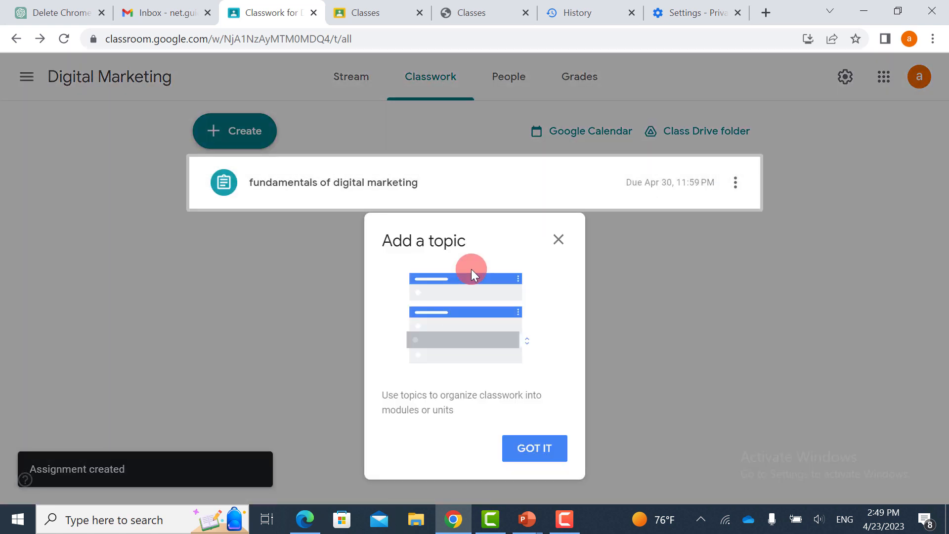
click(558, 239)
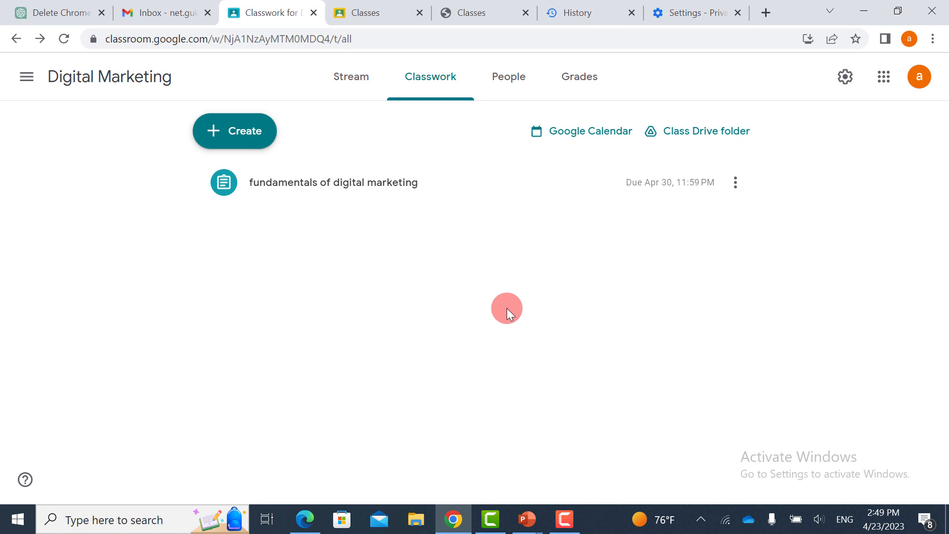
- View the class's Grades page, dismiss the grading system tip, and look over the main navigation entries
click(573, 81)
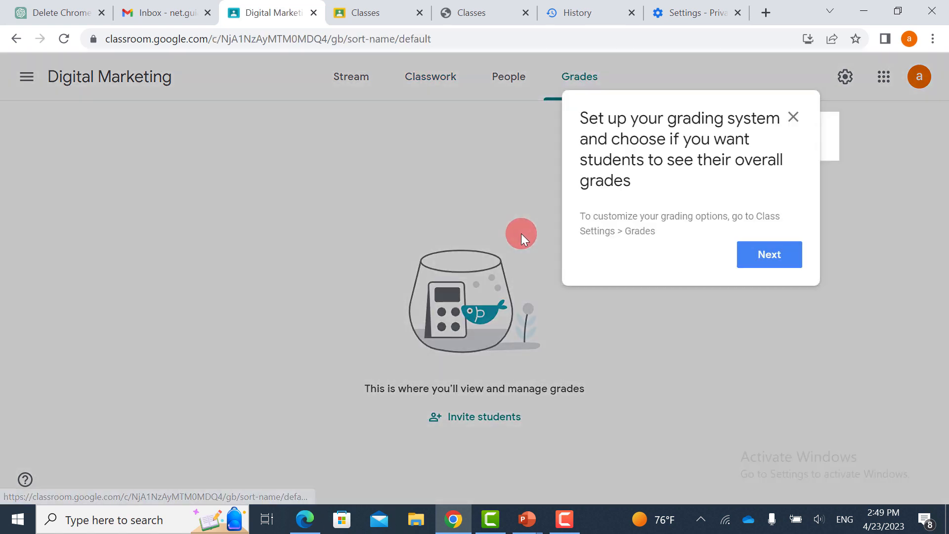
click(653, 289)
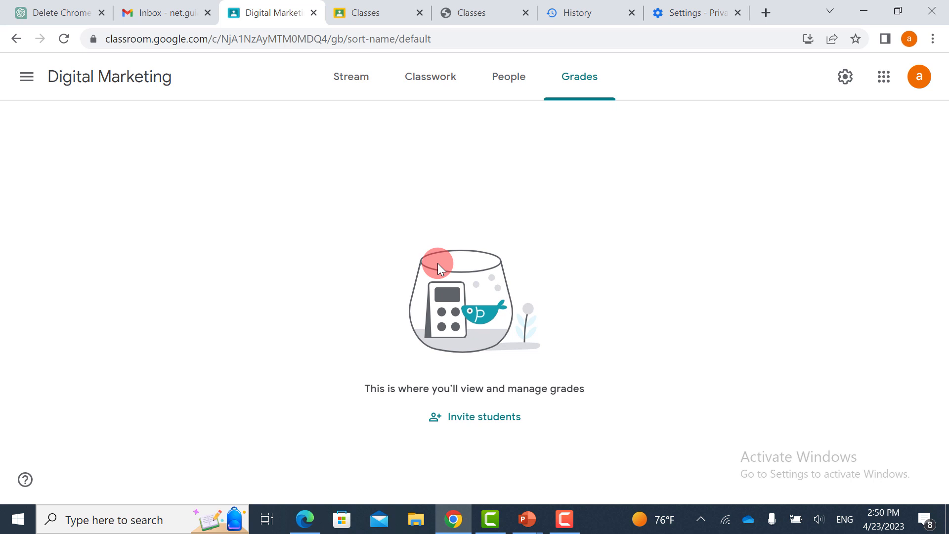
click(27, 76)
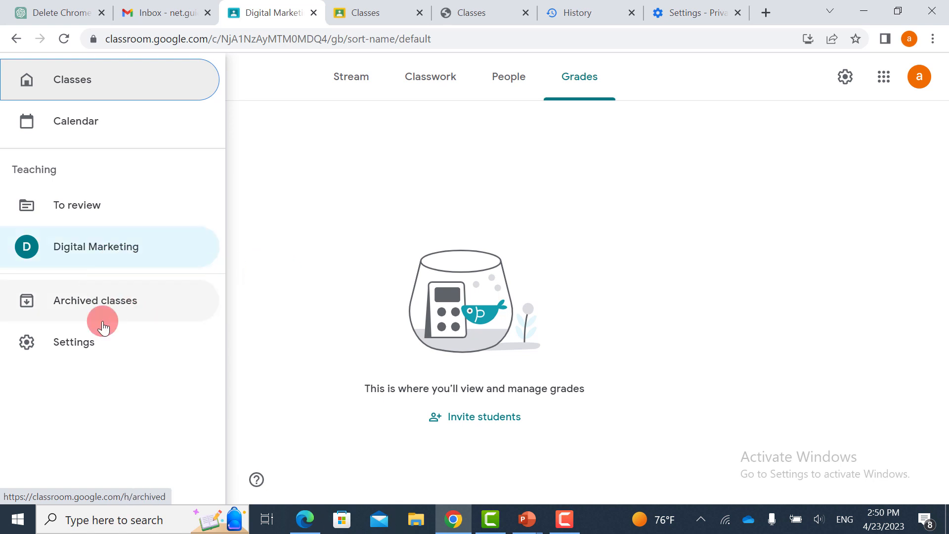
click(308, 264)
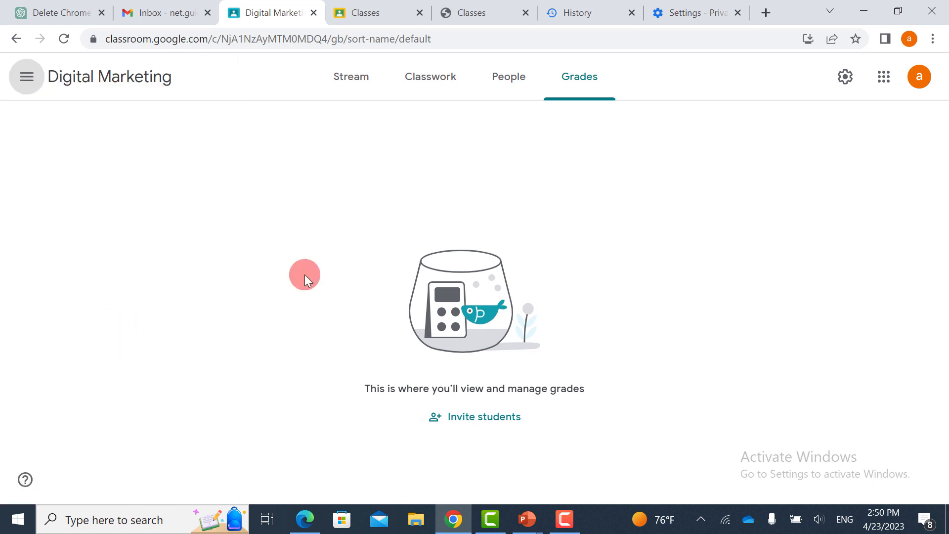
- Open the class stream and look over the assignment post
click(351, 75)
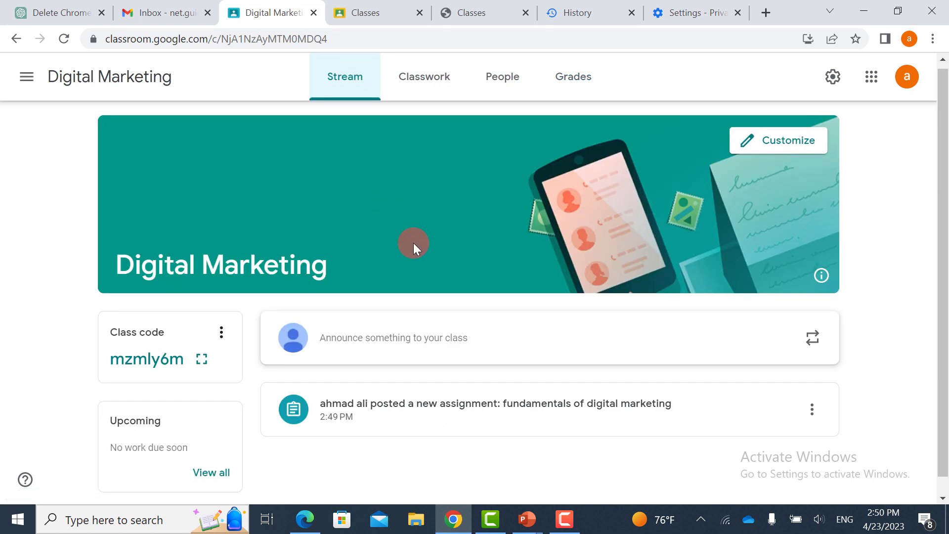
scroll(453, 387, down, 1)
scroll(453, 387, up, 1)
scroll(453, 390, down, 1)
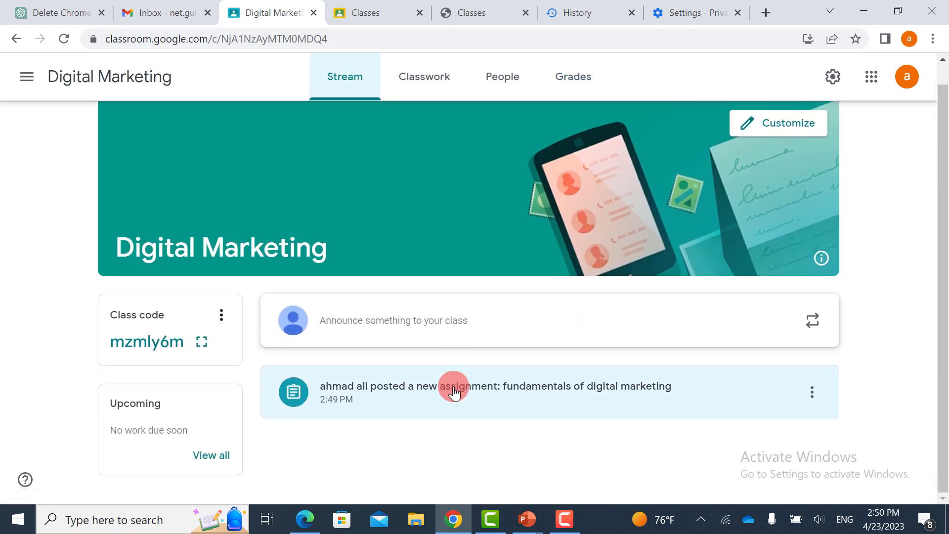
- Post the announcement "next class will be on Monday at 11:00 am, at Conference Hall" to all students
click(431, 328)
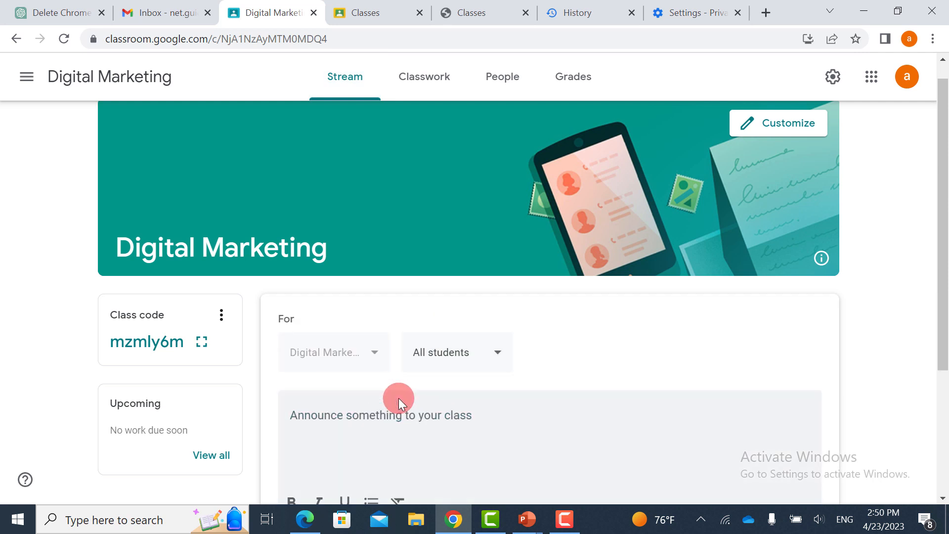
scroll(390, 420, down, 4)
click(431, 277)
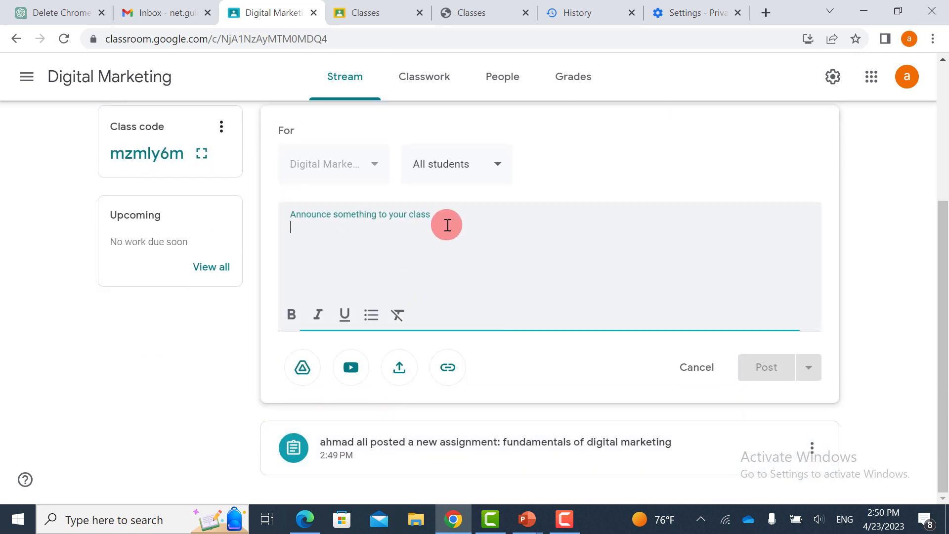
text(next)
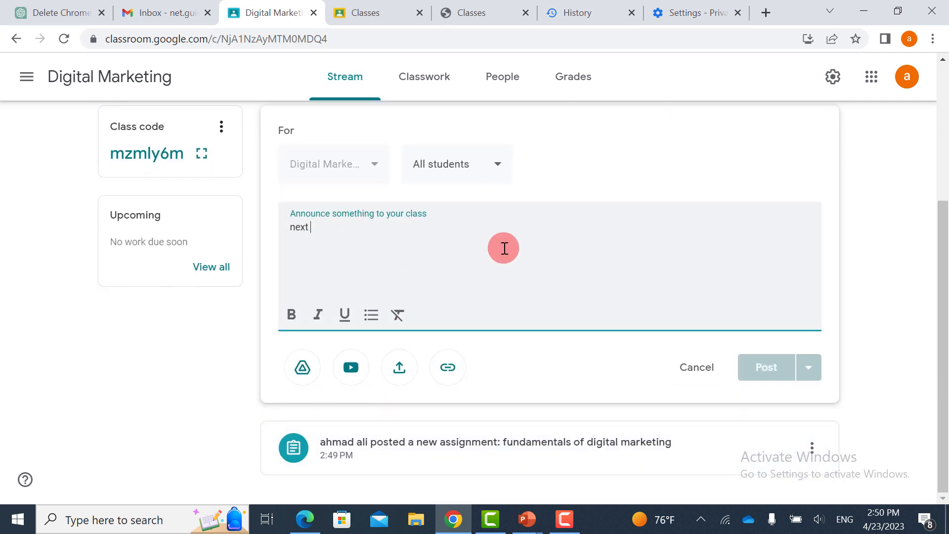
text( class w)
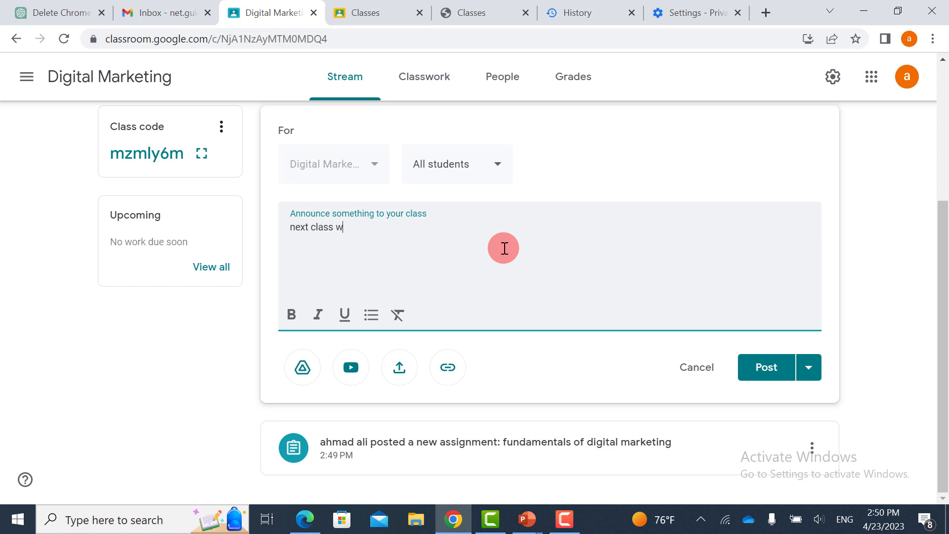
text(ill be on Monday at 111)
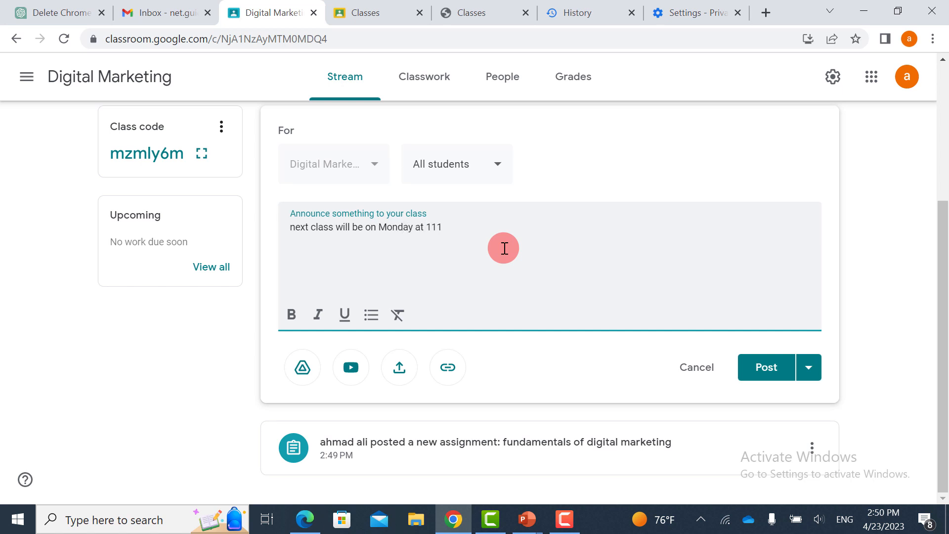
key(BackSpace)
text(:00 am, at Conferen)
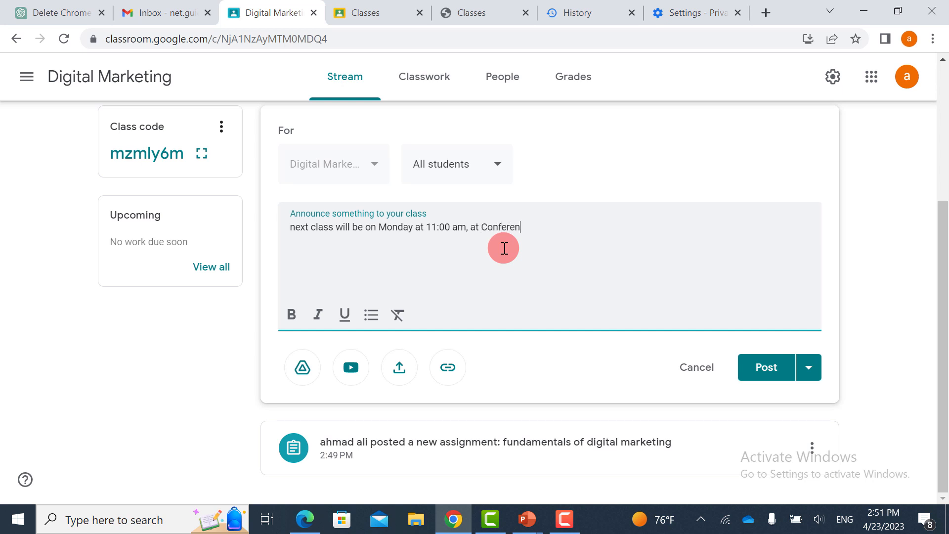
text(ce Hall)
click(767, 368)
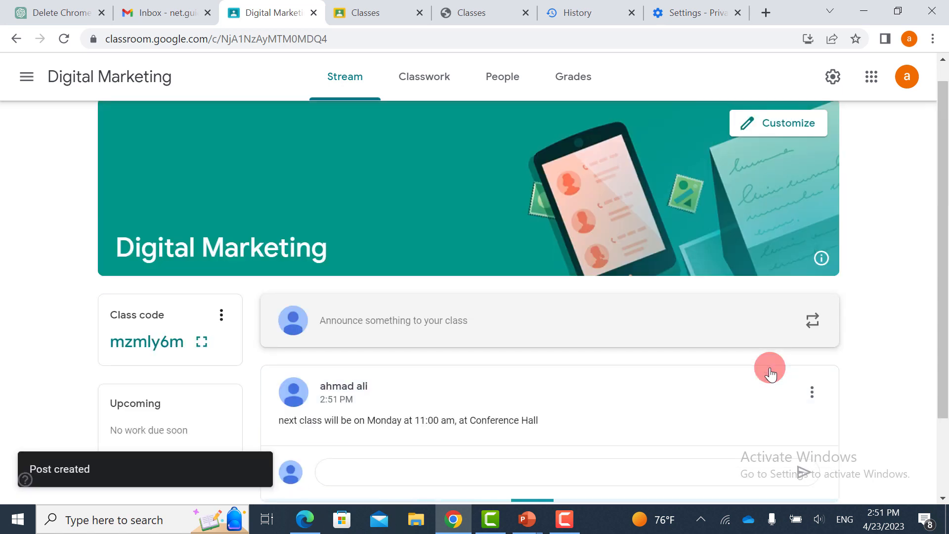
- Review the posted announcement, then open a blank announcement and examine its recipient options without changing them
scroll(438, 410, down, 2)
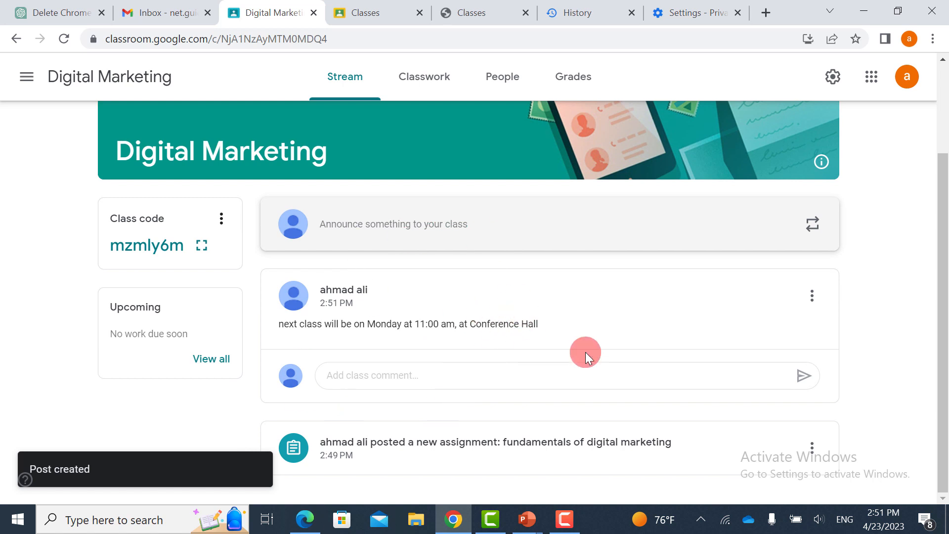
click(444, 225)
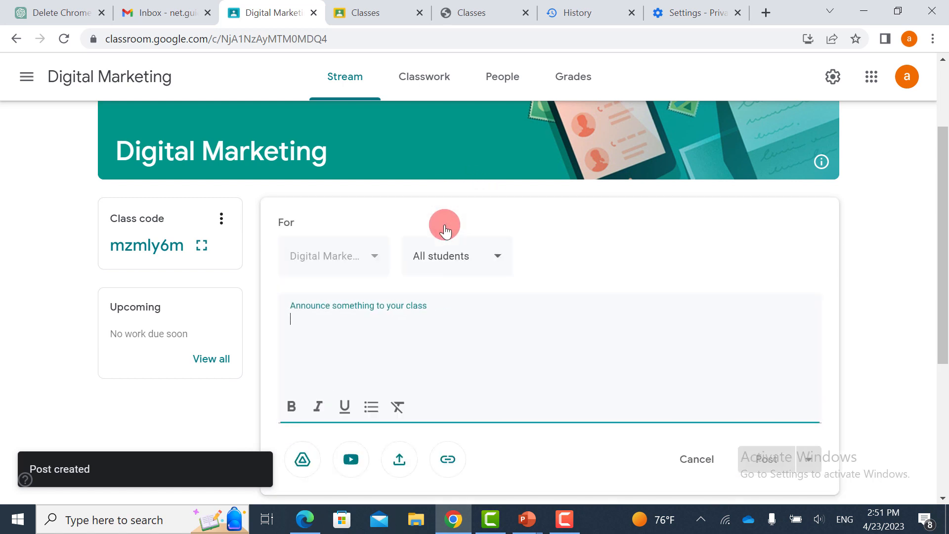
scroll(303, 415, down, 1)
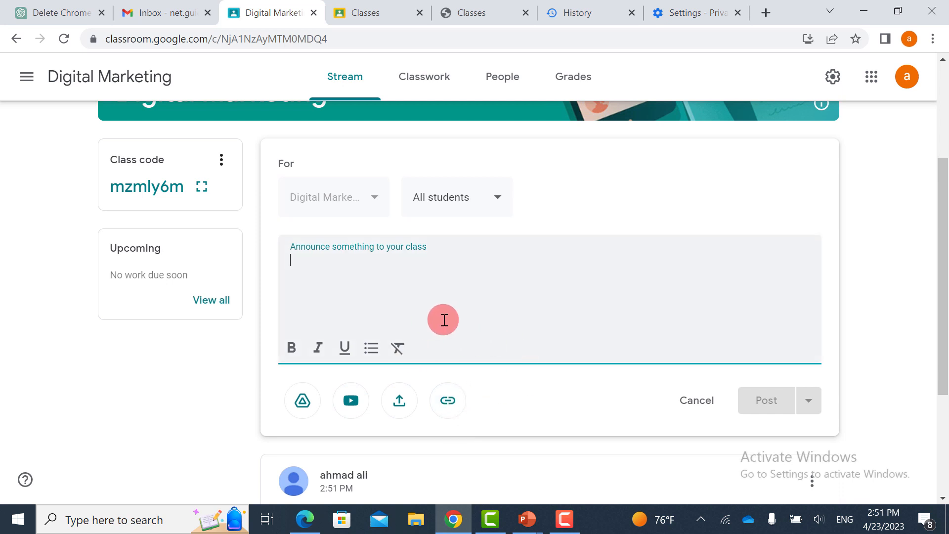
click(499, 199)
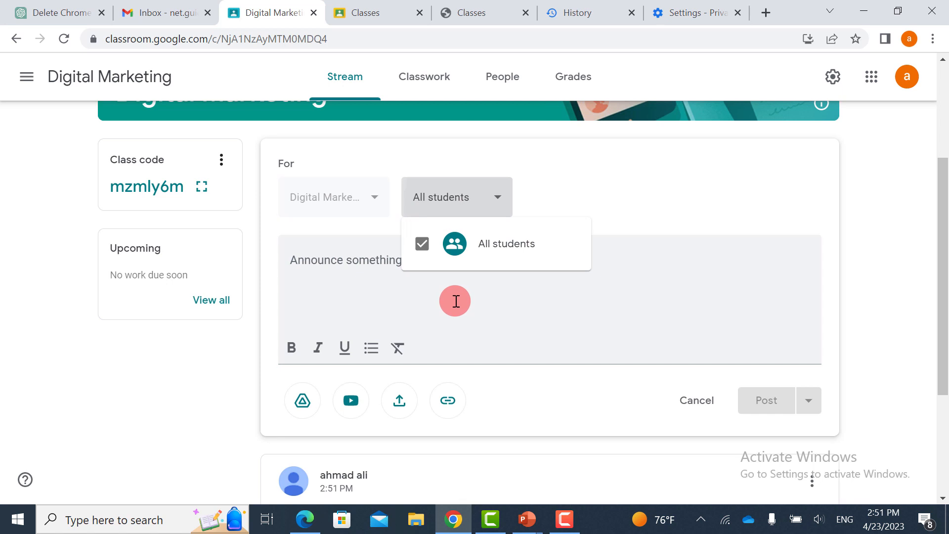
click(601, 192)
scroll(601, 191, up, 4)
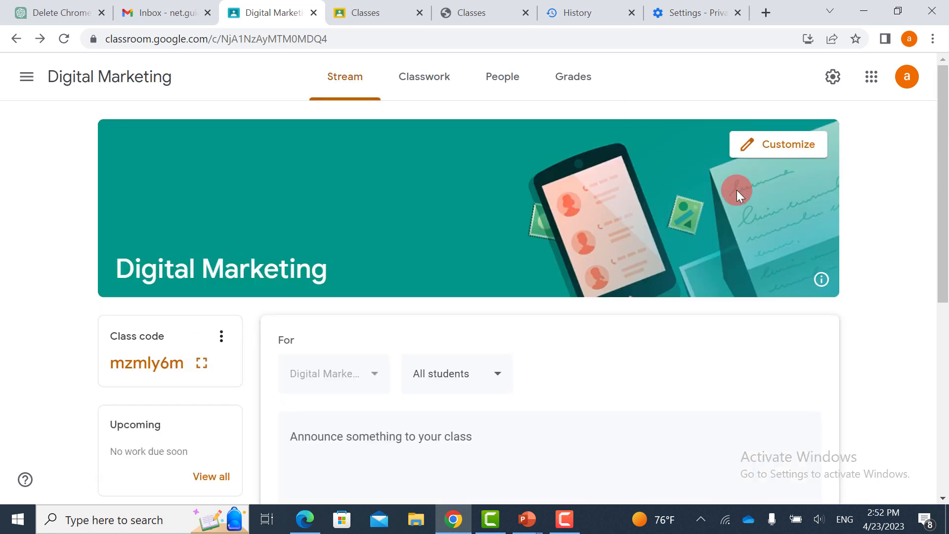
- Customize the class appearance by choosing the General header image with the laptop, tablet and phone
click(774, 148)
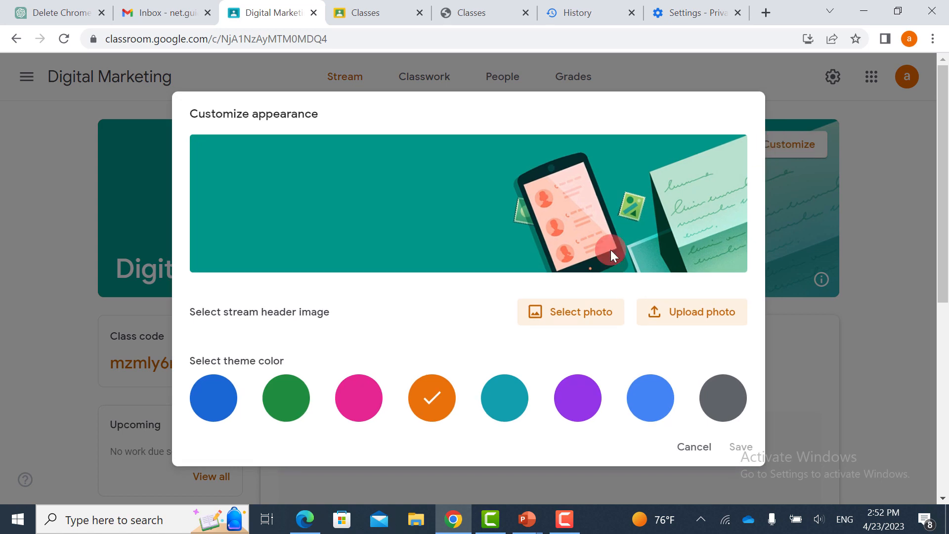
click(678, 315)
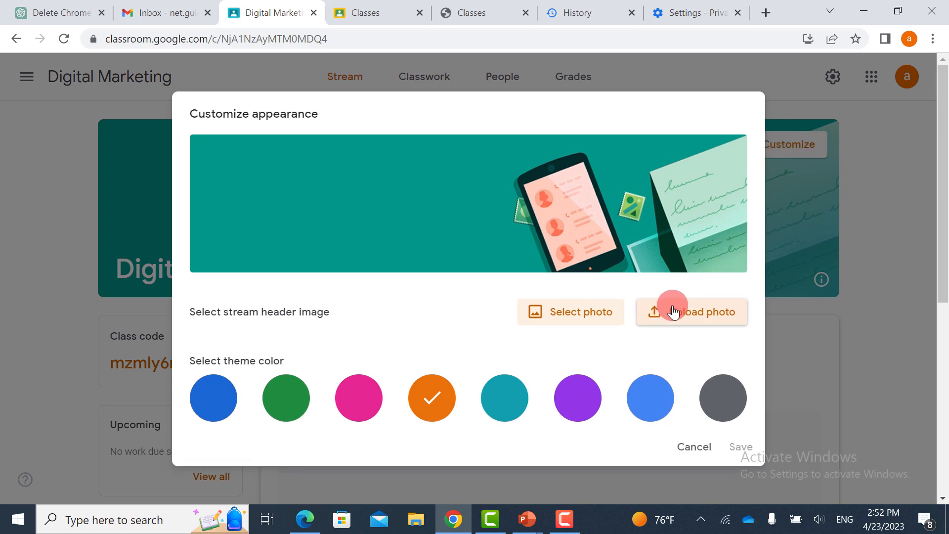
click(576, 320)
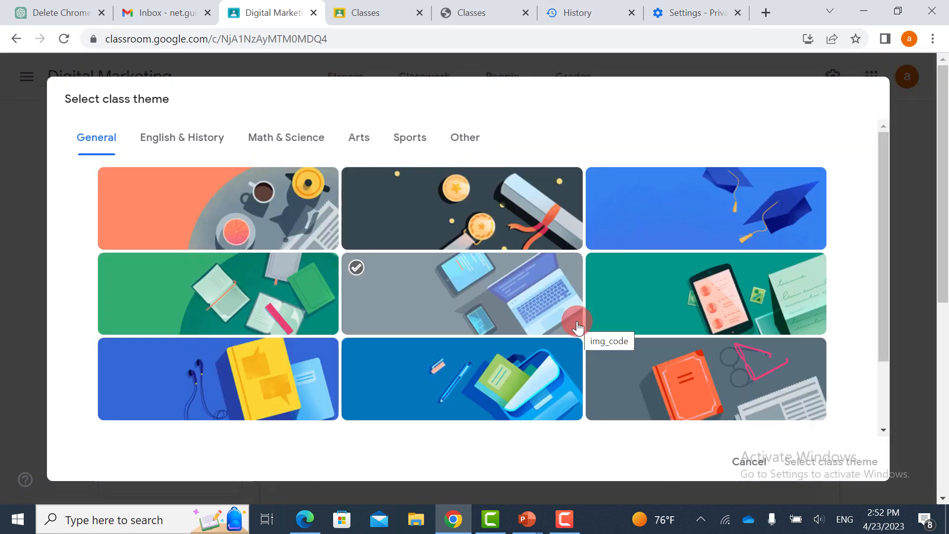
click(502, 289)
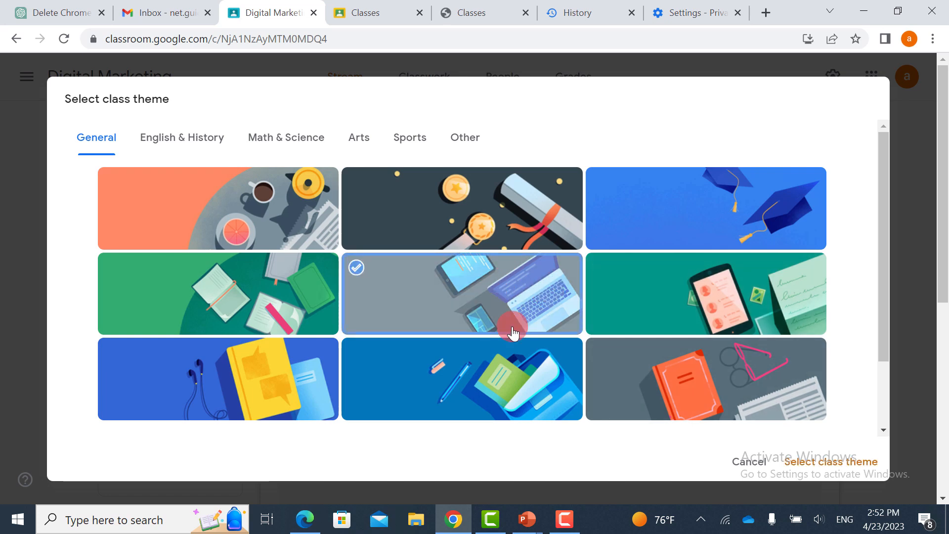
click(808, 459)
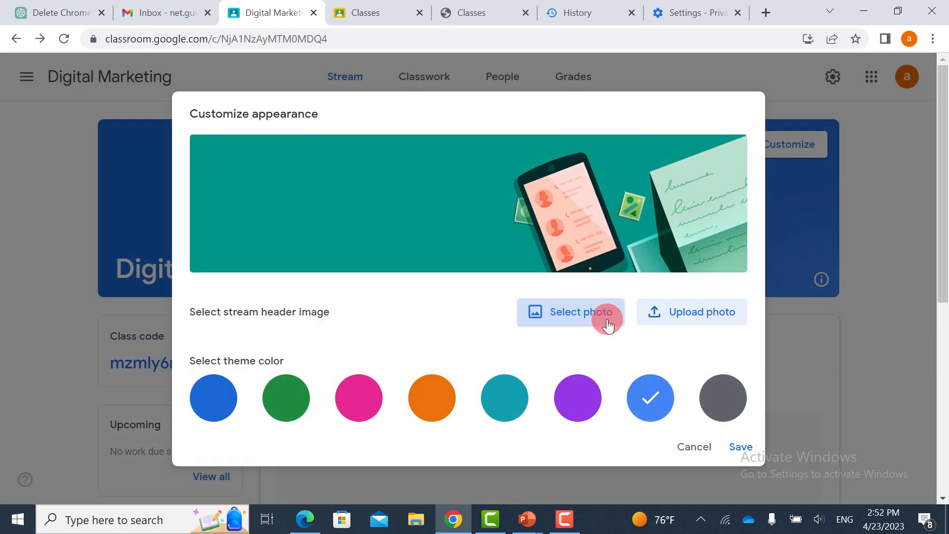
- Set the stream header to the orange General image with the coffee cup and grapefruit, and save the class appearance
click(559, 314)
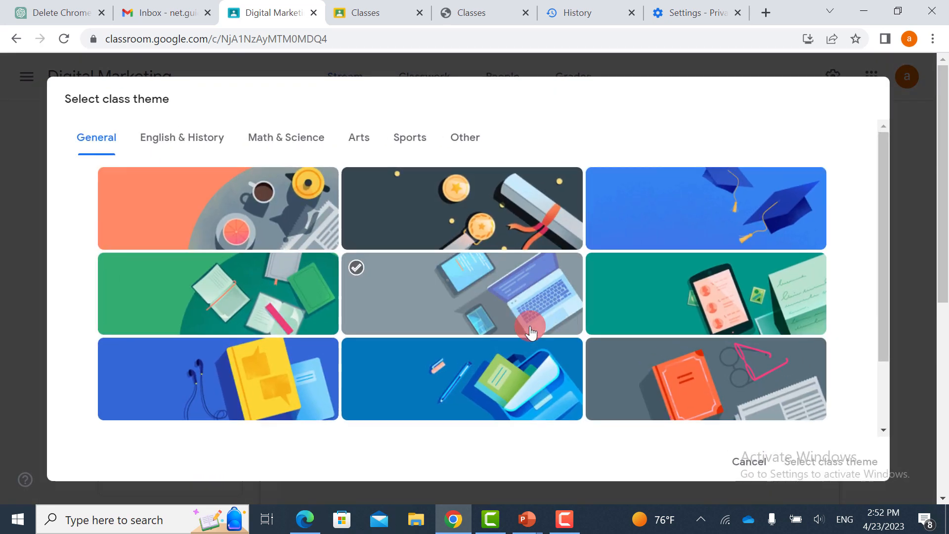
click(306, 237)
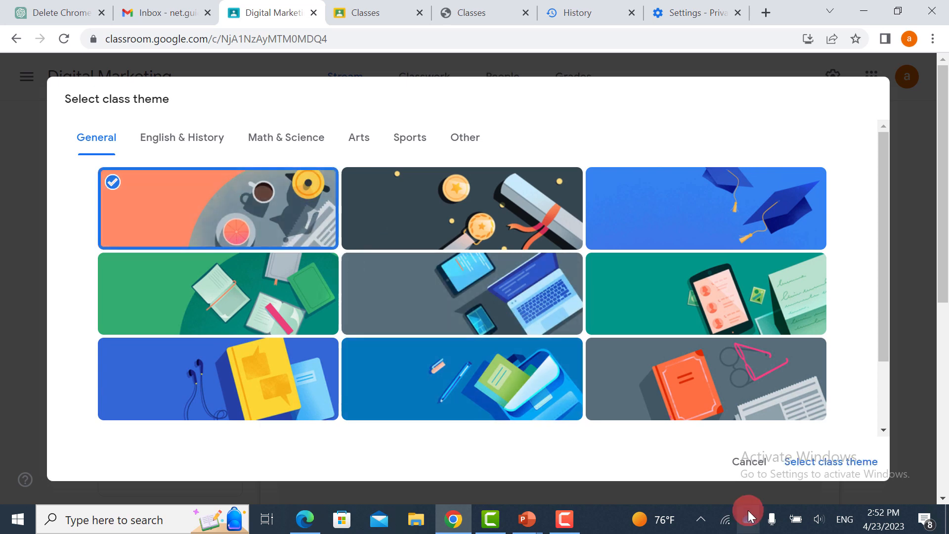
click(815, 462)
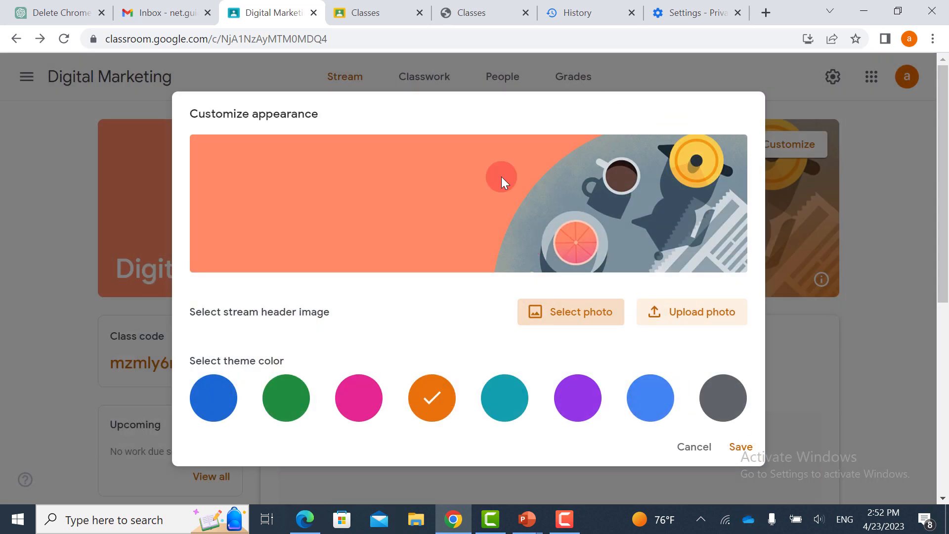
click(689, 312)
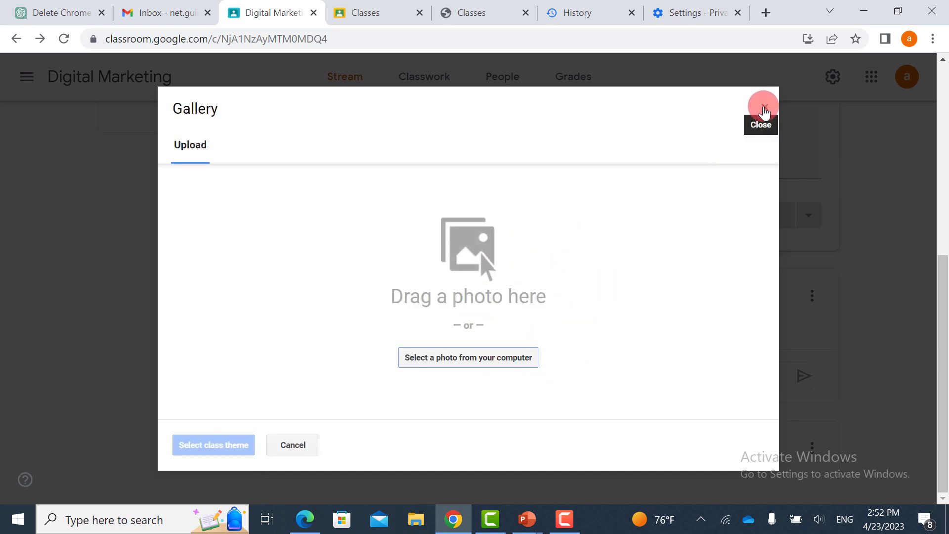
click(298, 443)
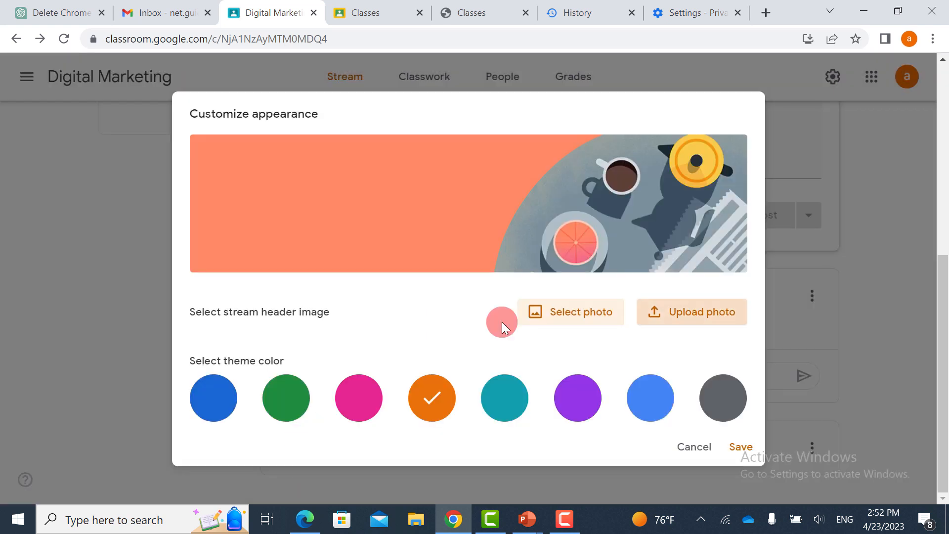
click(740, 447)
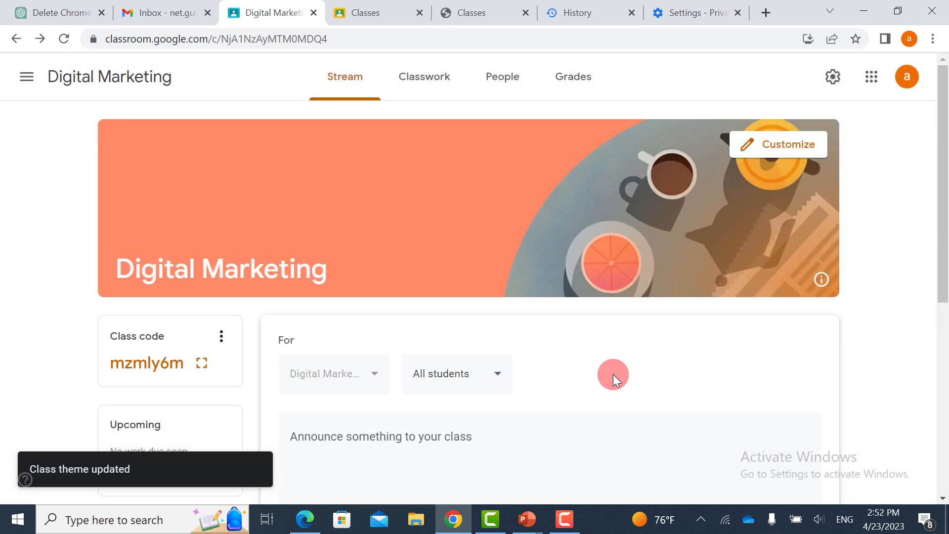
scroll(520, 345, down, 6)
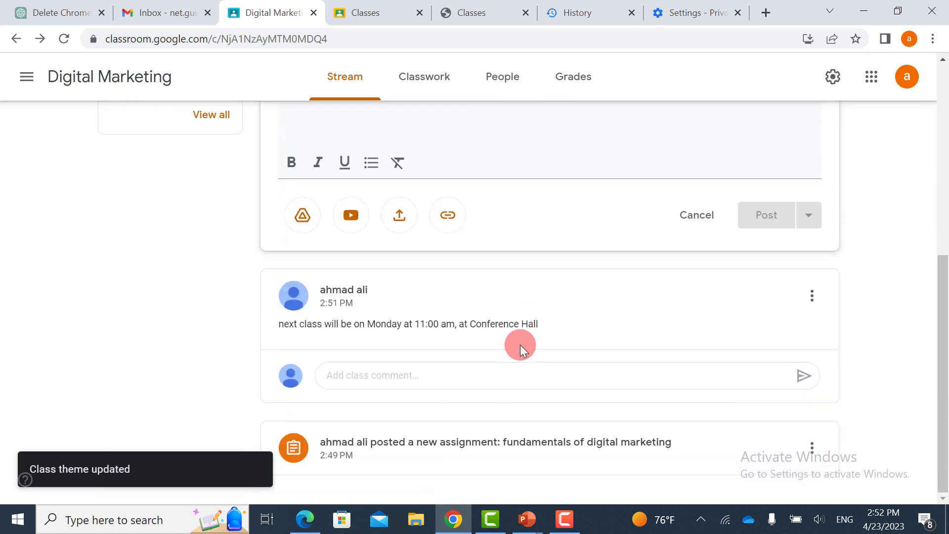